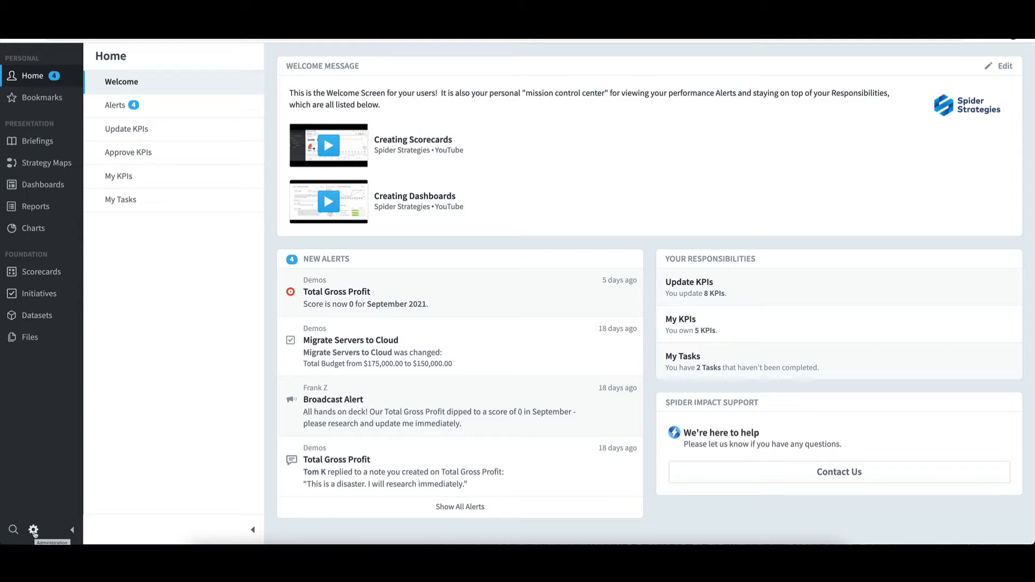
# Check that Require Owner Approval For KPI Value Updates is set to Yes in the application administration settings
pyautogui.click(33, 531)
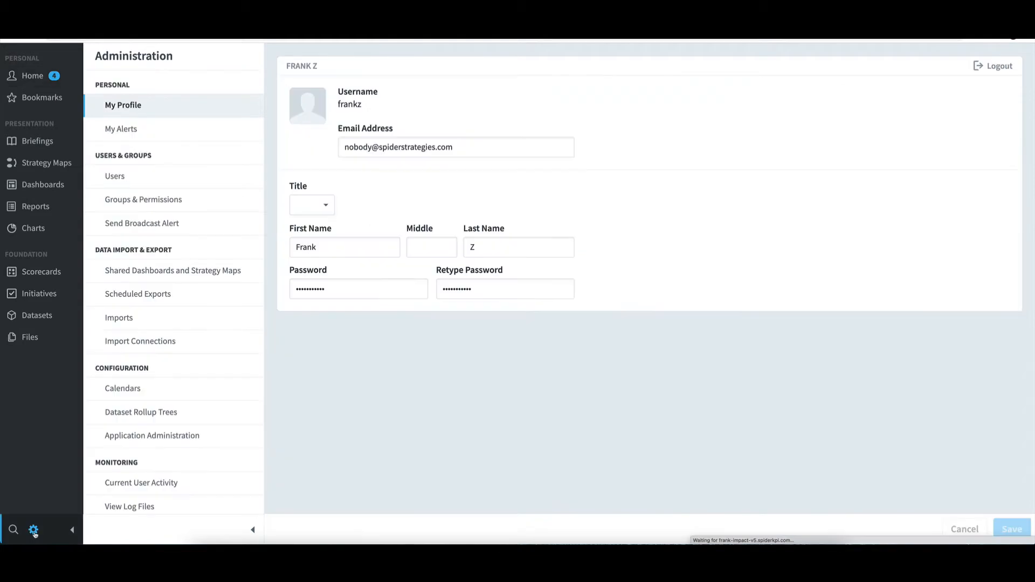
pyautogui.click(195, 439)
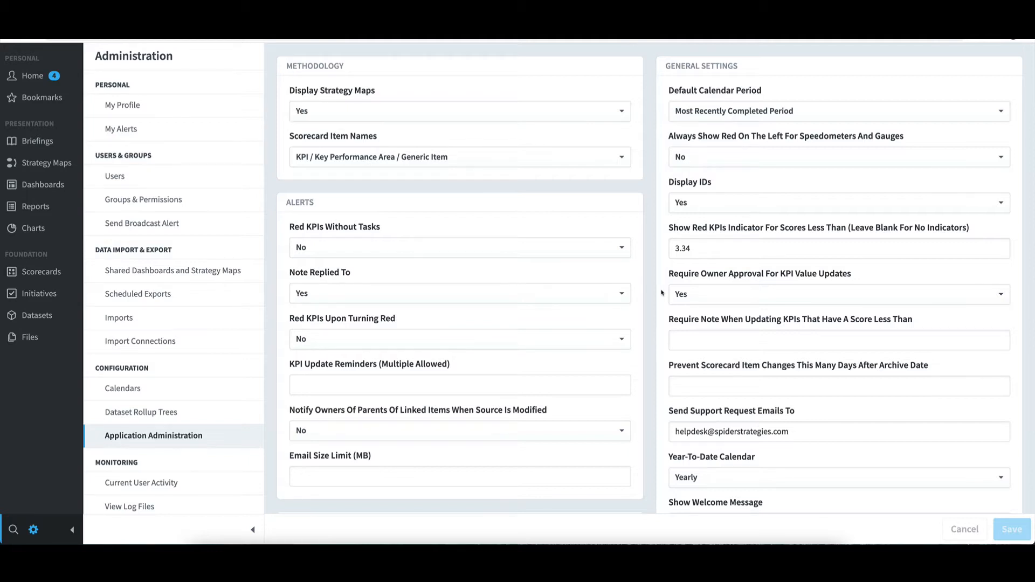
pyautogui.click(687, 295)
pyautogui.click(686, 295)
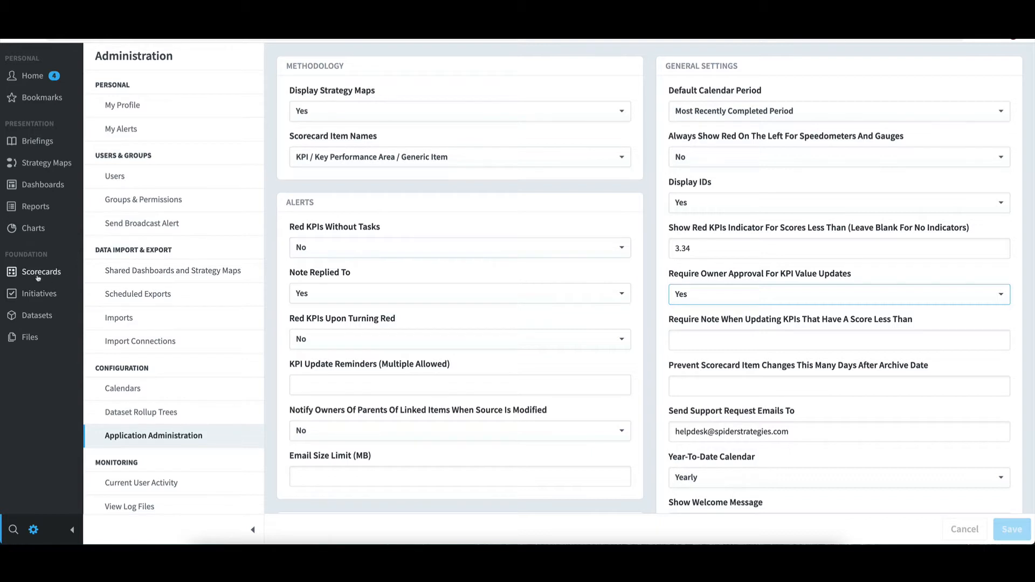
# Open KPI 1 under Examples > KPI Value Approval in the scorecards
pyautogui.click(53, 275)
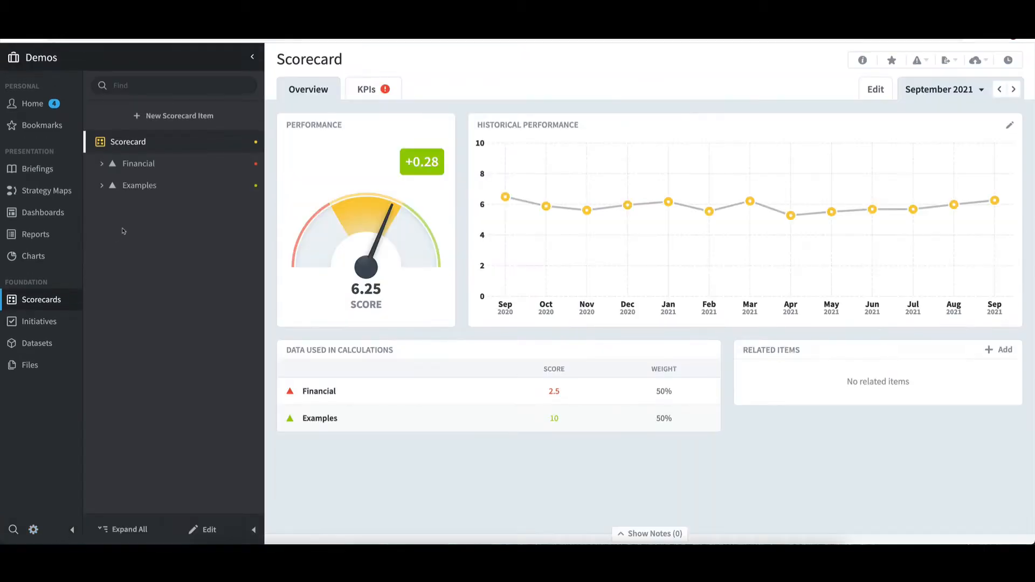
pyautogui.click(142, 185)
pyautogui.click(167, 314)
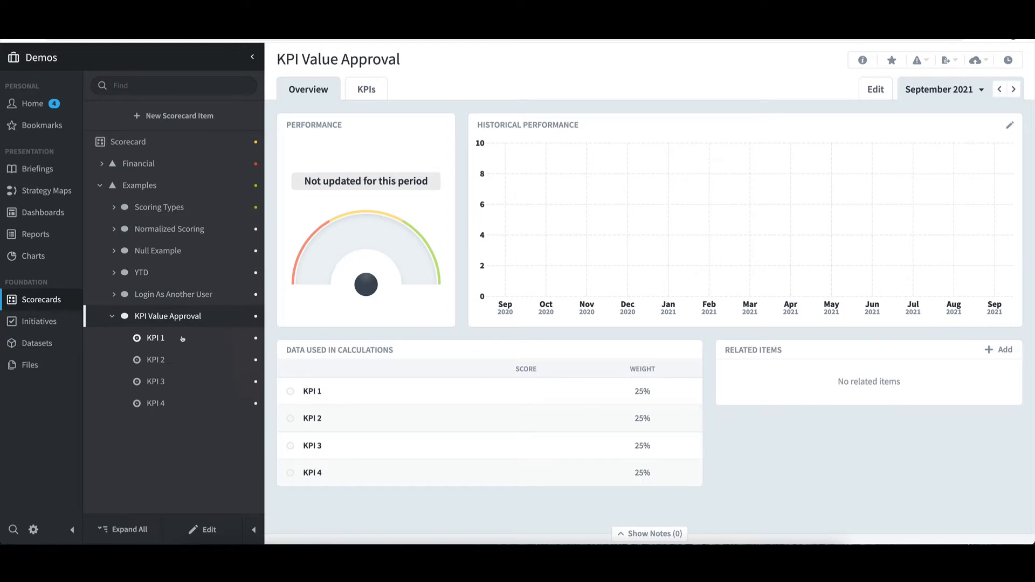
pyautogui.click(182, 338)
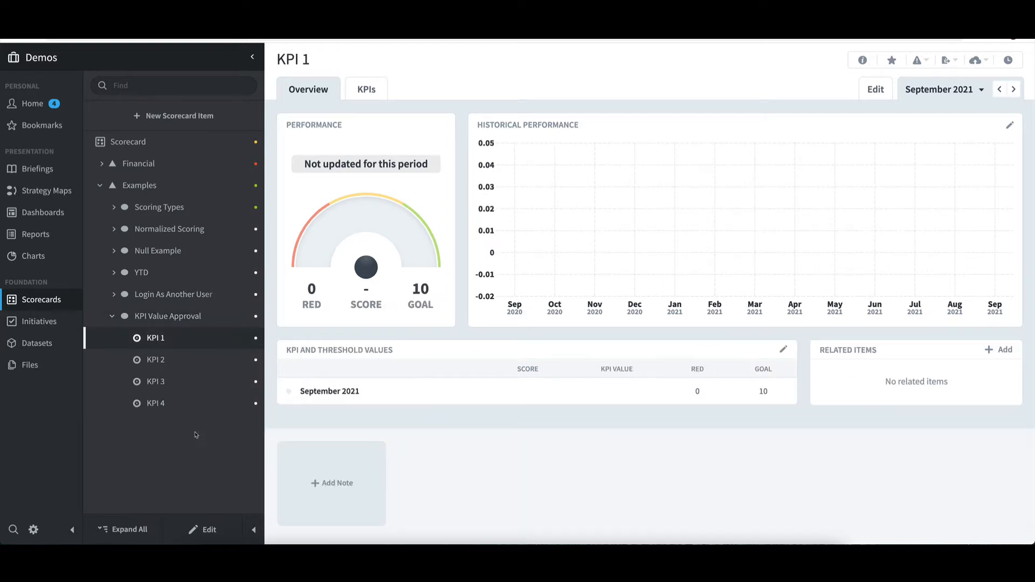
# Review the owners and updaters of KPI 1, KPI 2 and KPI 3 in edit mode, and leave edit mode
pyautogui.click(210, 530)
pyautogui.scroll(-3, 361, 463)
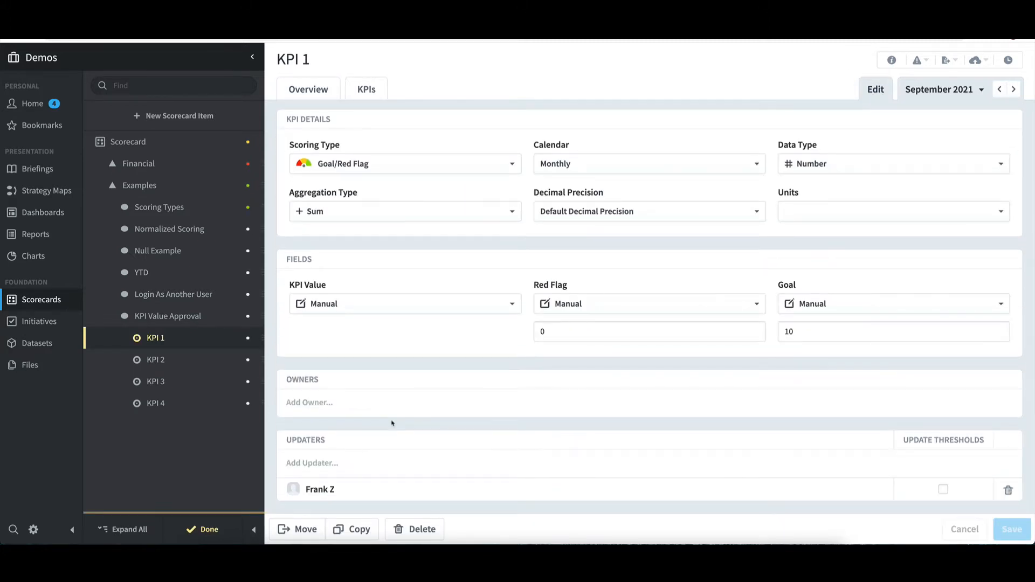
pyautogui.click(170, 360)
pyautogui.scroll(-4, 370, 436)
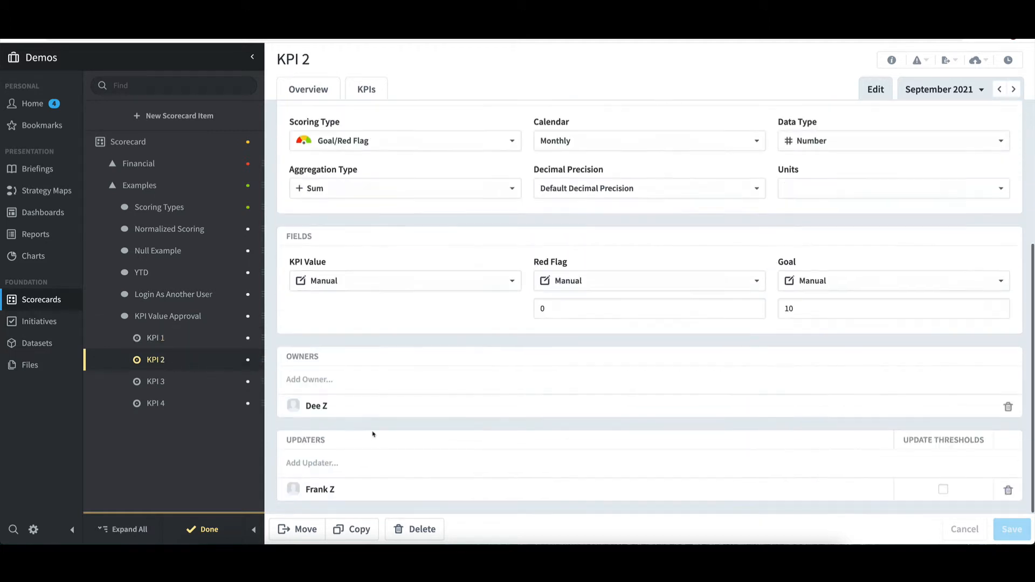
pyautogui.click(180, 383)
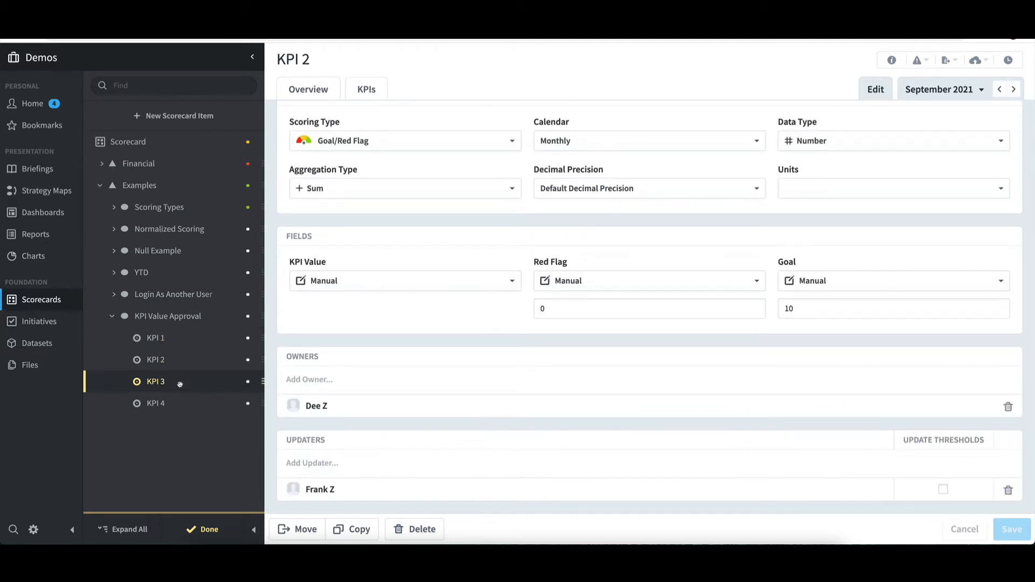
pyautogui.scroll(-4, 389, 423)
pyautogui.click(217, 532)
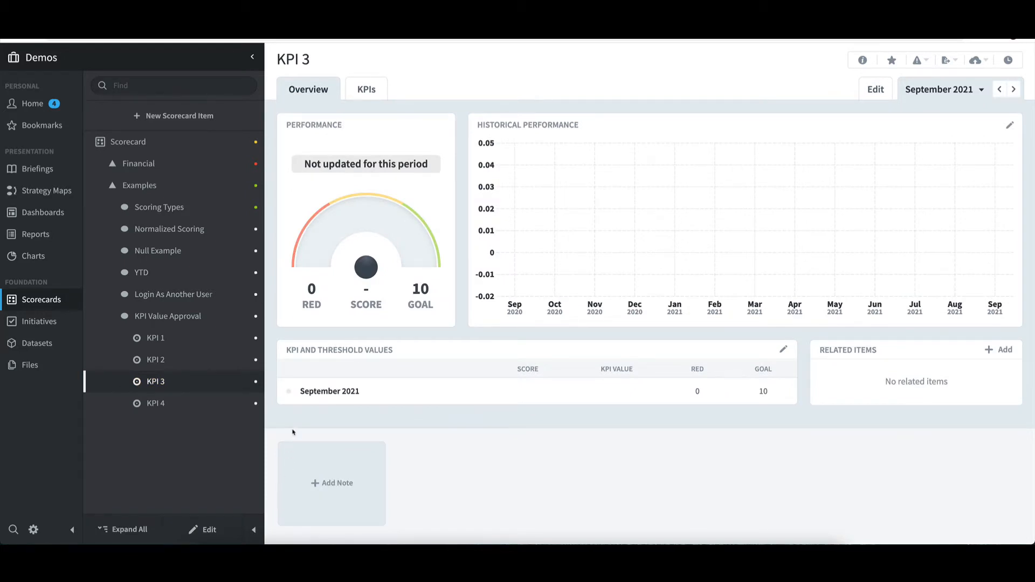
# Set KPI 1's September 2021 KPI value to 15 and save it
pyautogui.click(156, 338)
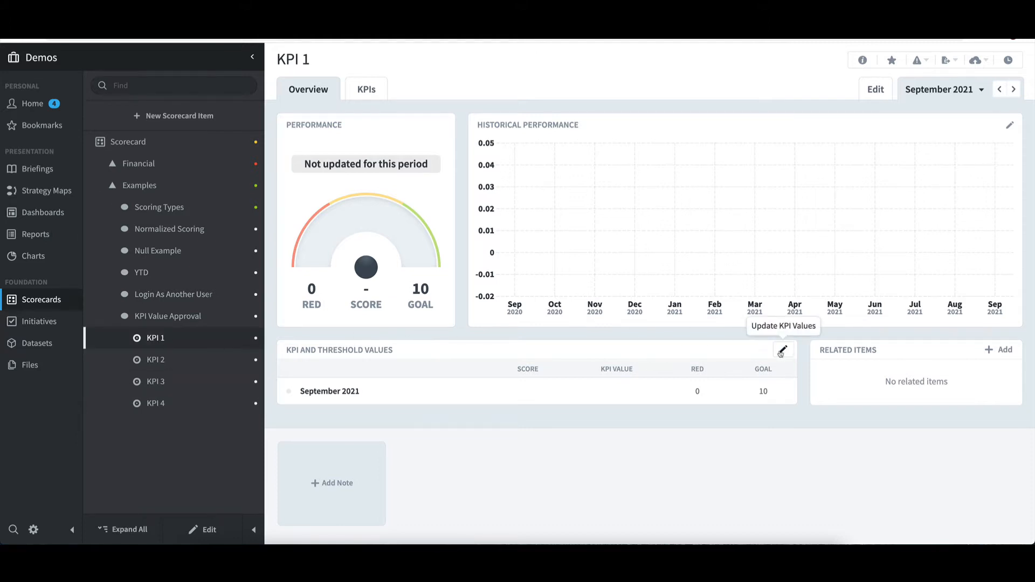
pyautogui.click(781, 351)
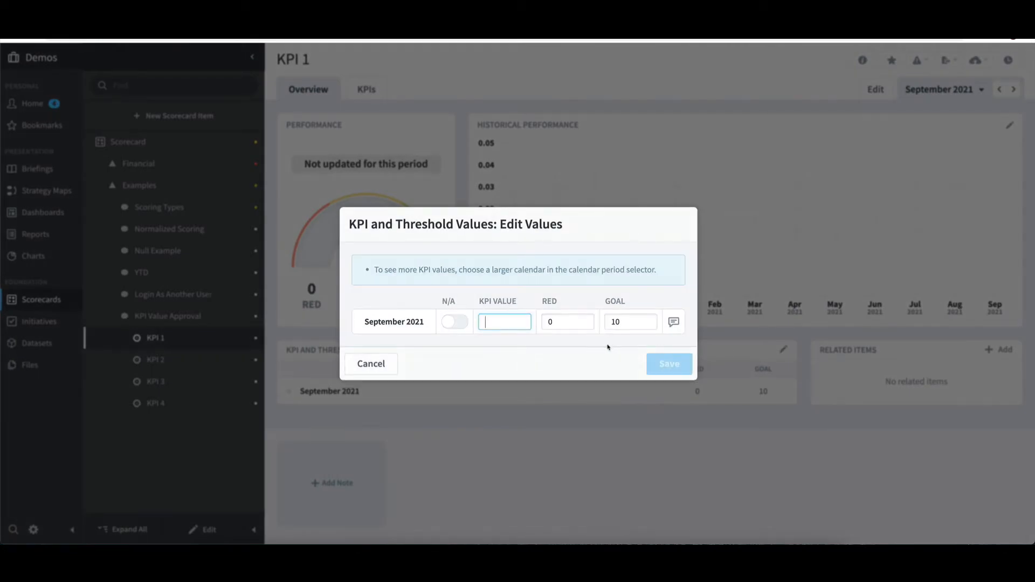
pyautogui.write('15')
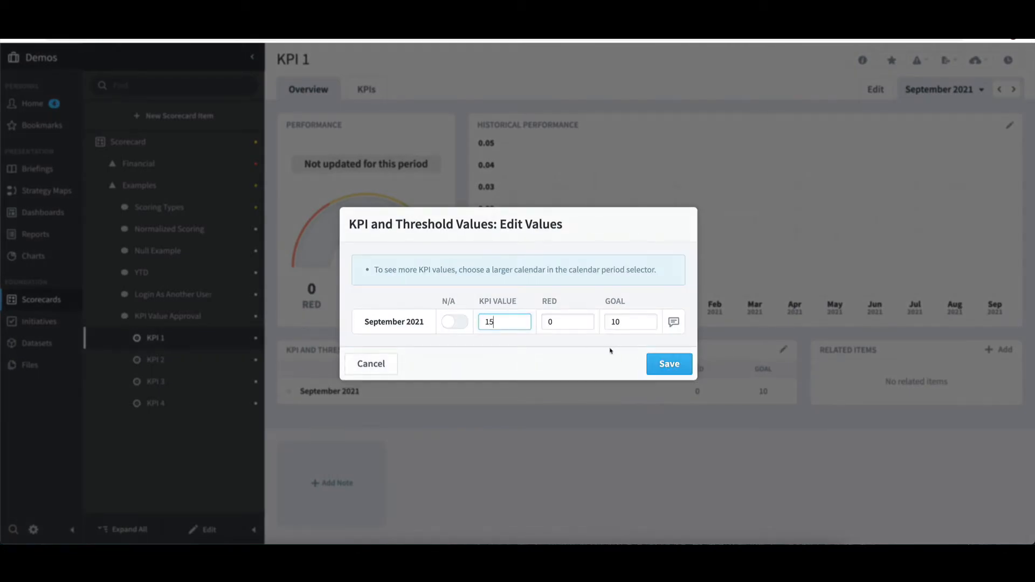
pyautogui.click(665, 364)
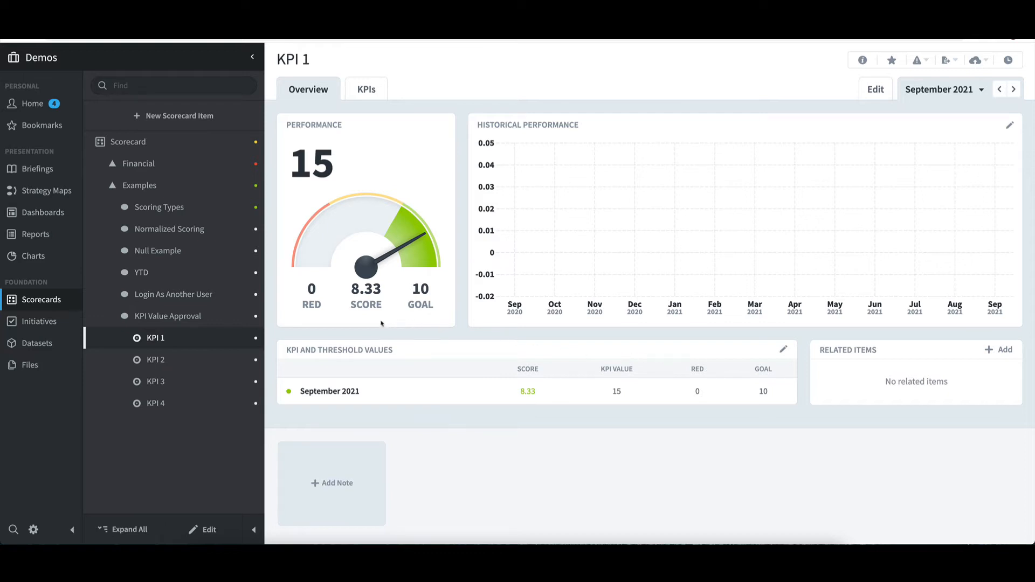
# Set KPI 2's September 2021 KPI value to 15 and save it
pyautogui.click(156, 359)
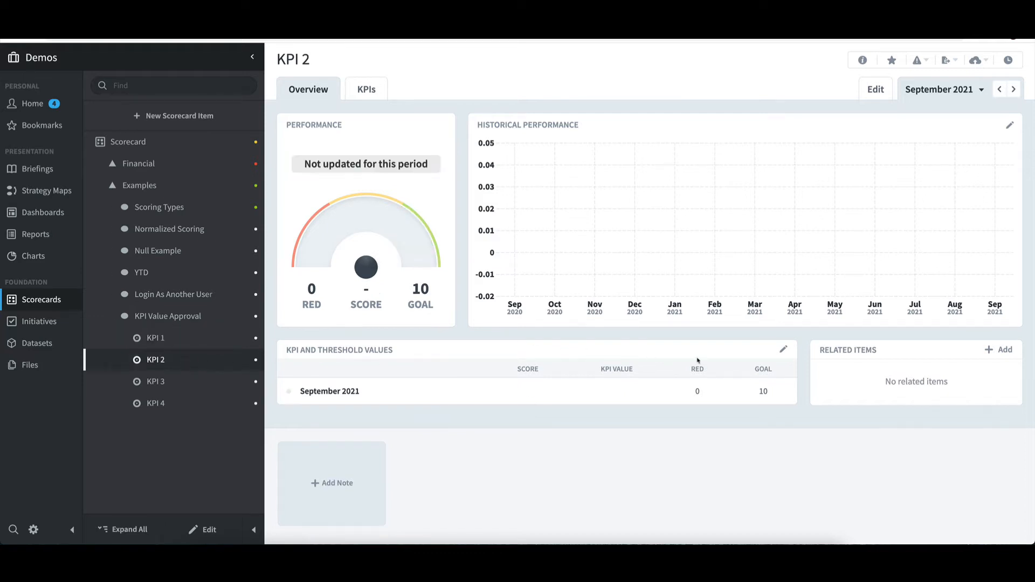
pyautogui.click(784, 349)
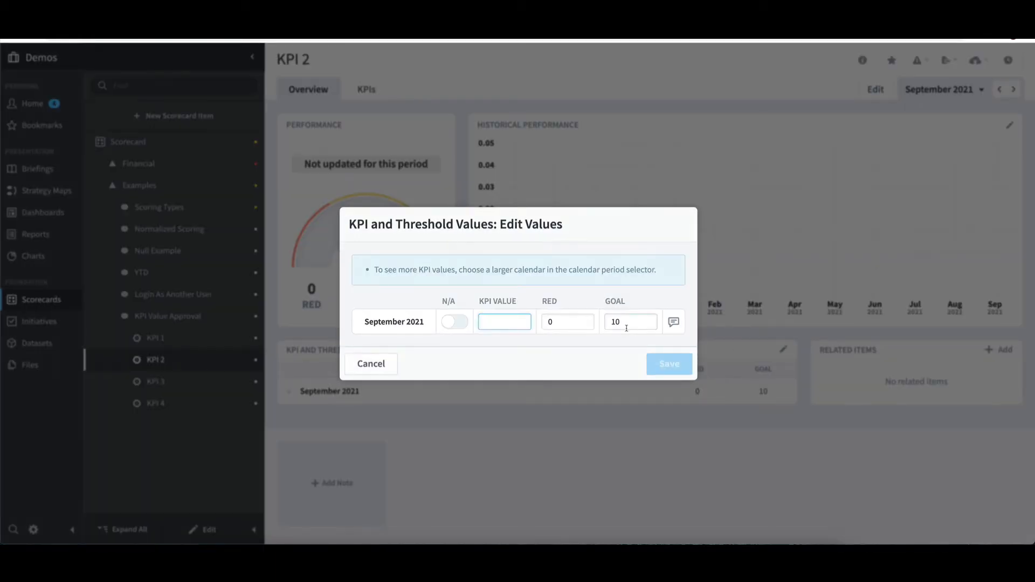
pyautogui.write('15')
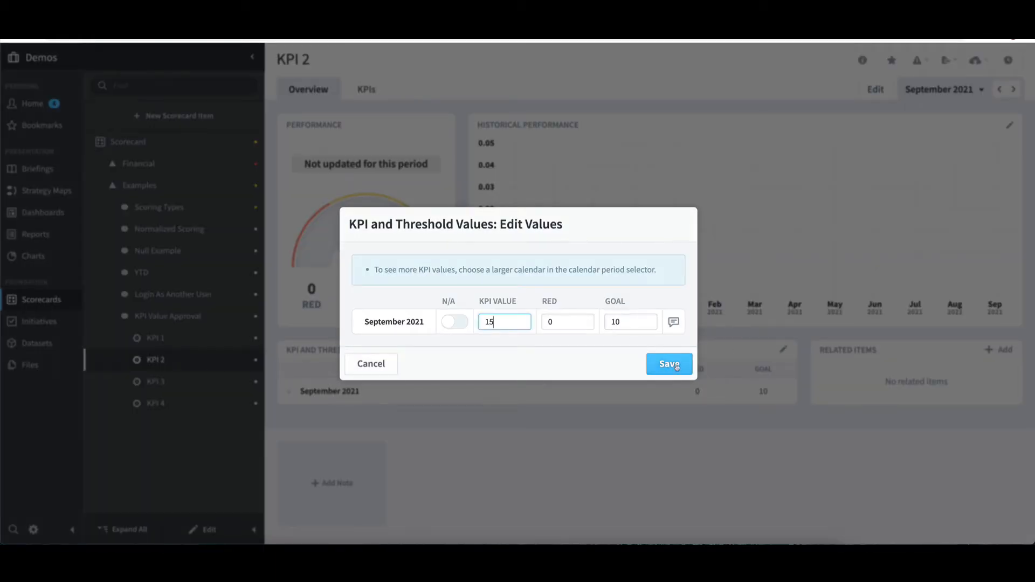
pyautogui.click(677, 366)
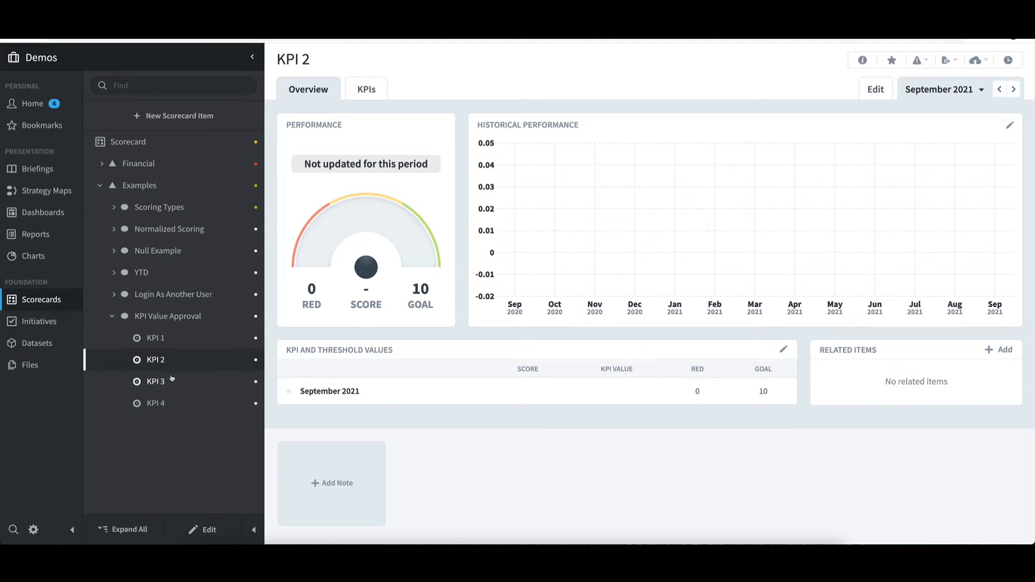
# Save a September 2021 KPI value of 0 for KPI 3, and check the pending entry in its value editor
pyautogui.click(188, 378)
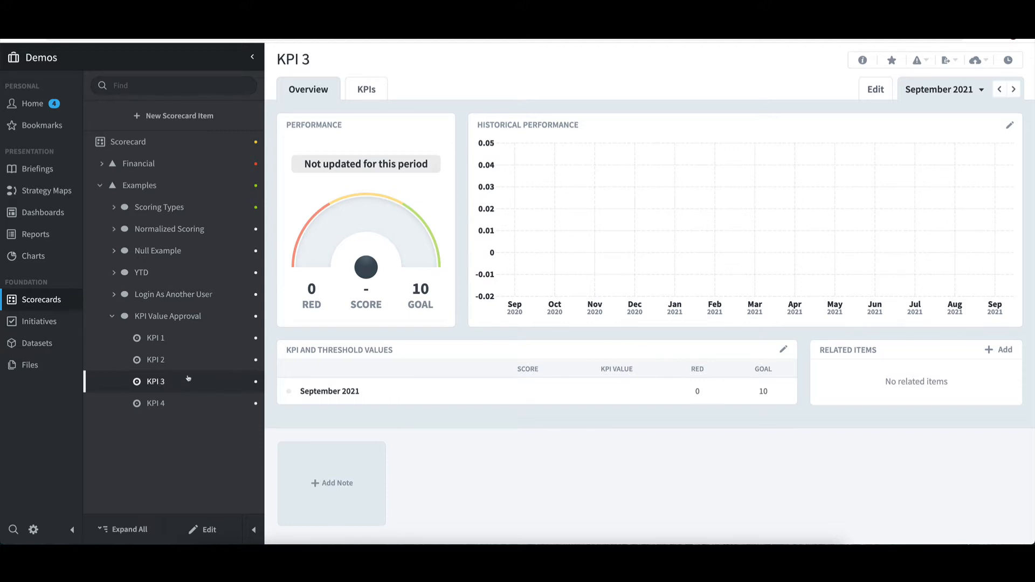
pyautogui.click(783, 350)
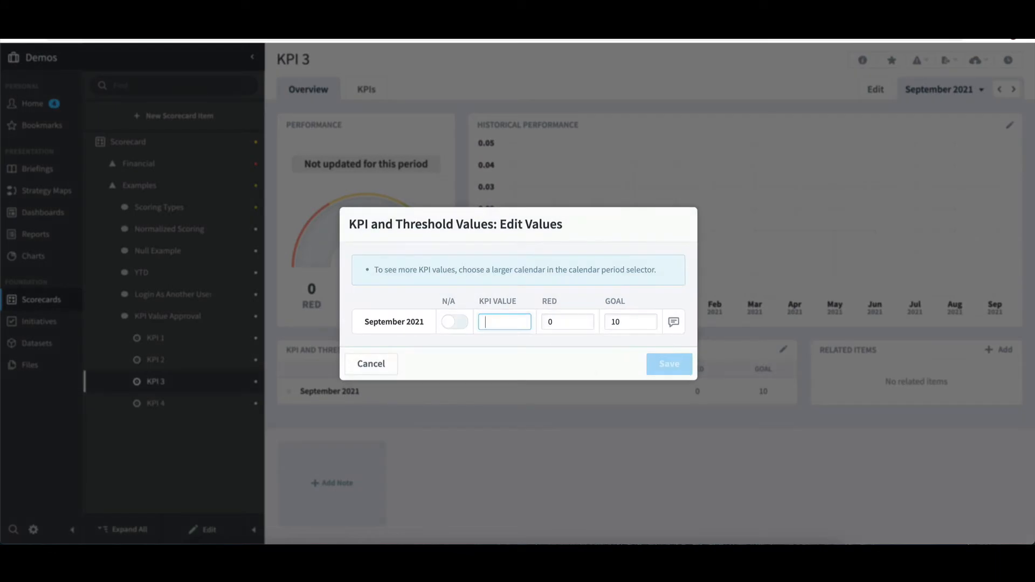
pyautogui.click(673, 367)
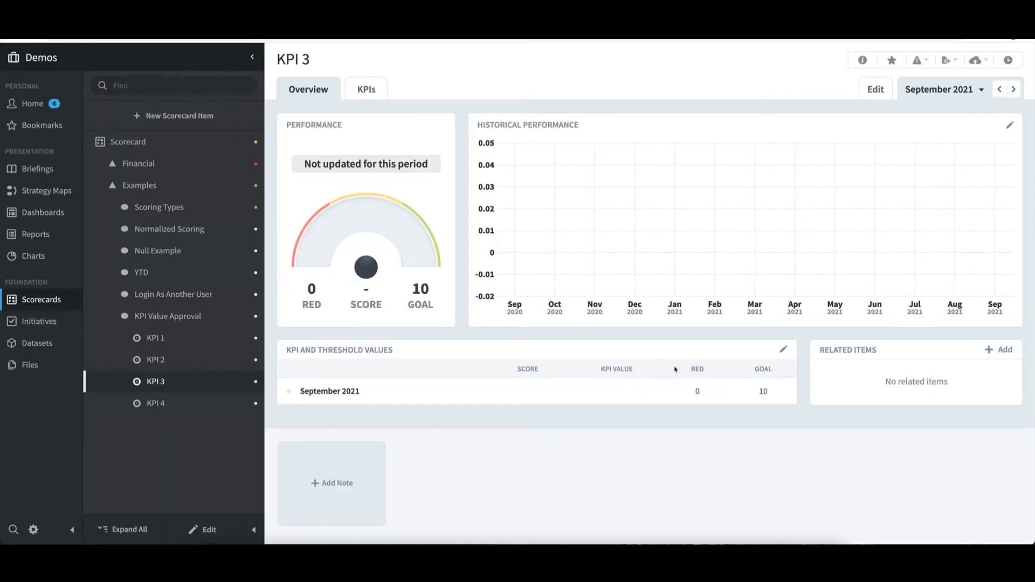
pyautogui.click(782, 351)
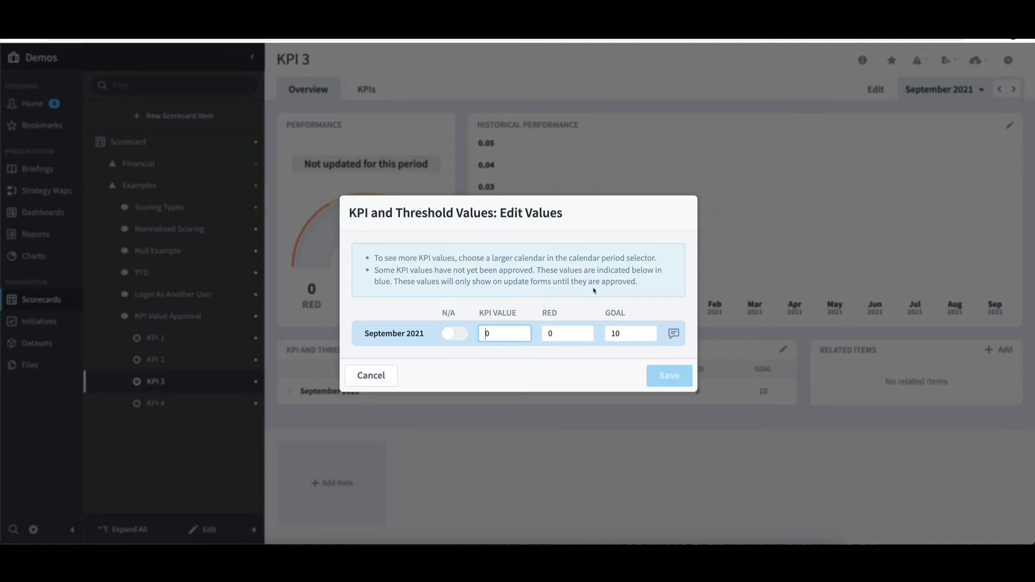
pyautogui.click(371, 376)
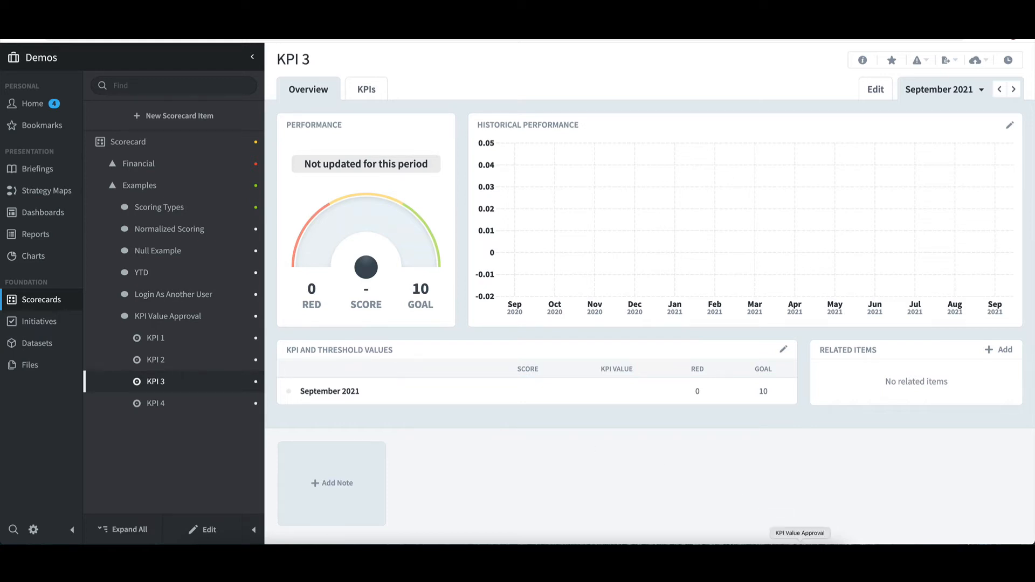
# Switch to the KPI Value Approval presentation in PowerPoint and view the "Email to Owner" slide as a slide show
pyautogui.click(799, 542)
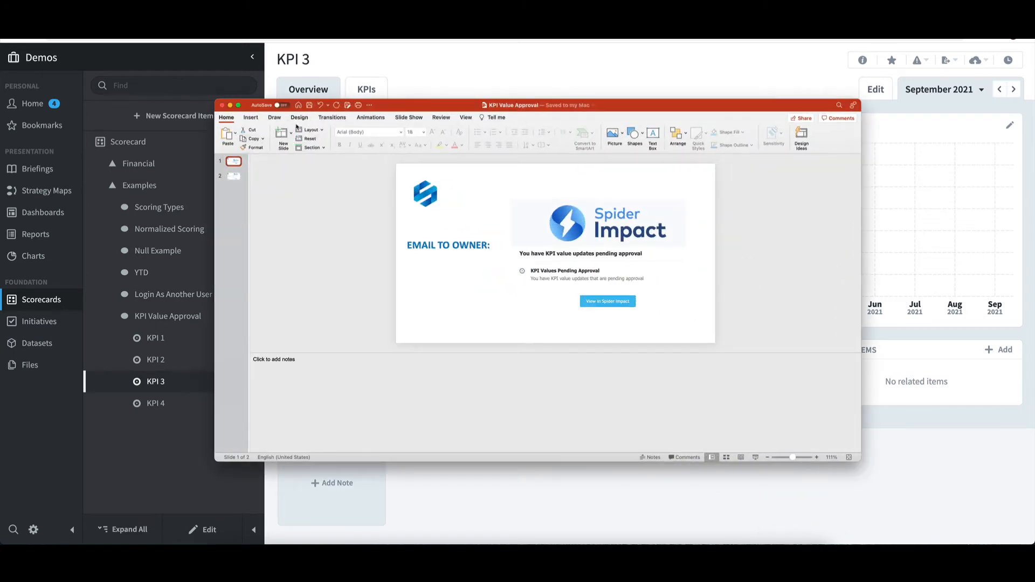
pyautogui.click(401, 118)
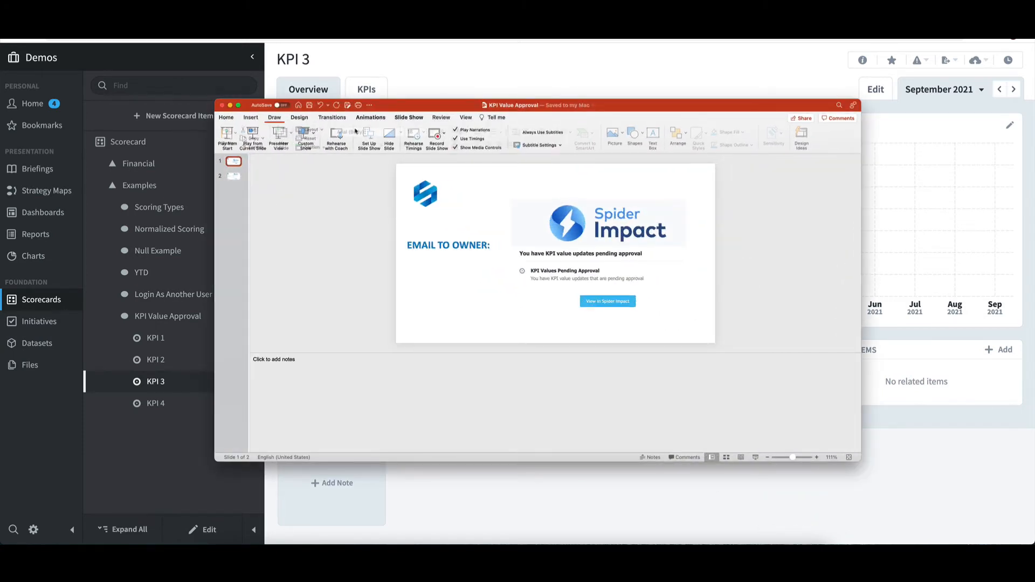
pyautogui.click(245, 136)
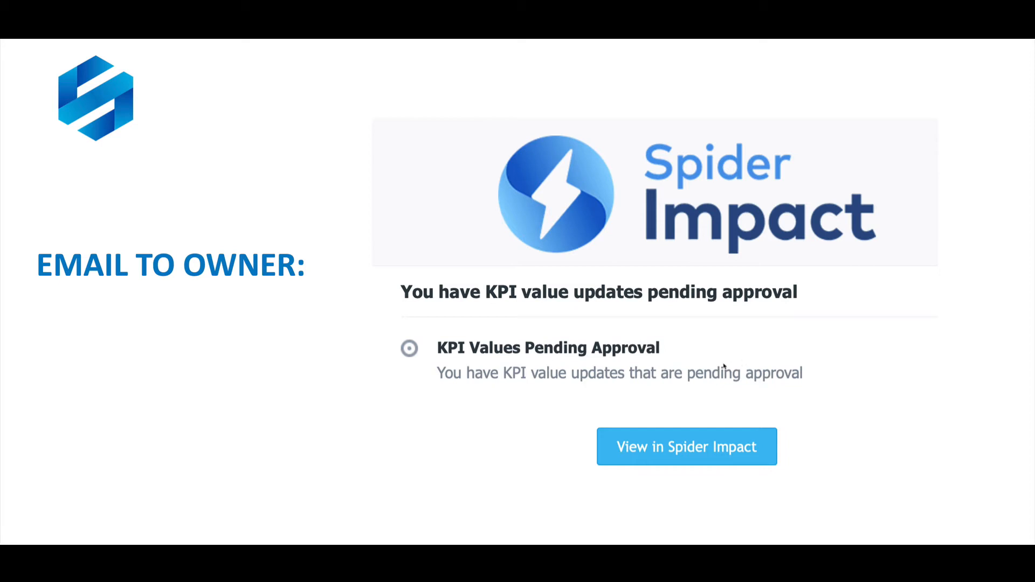
pyautogui.press('Escape')
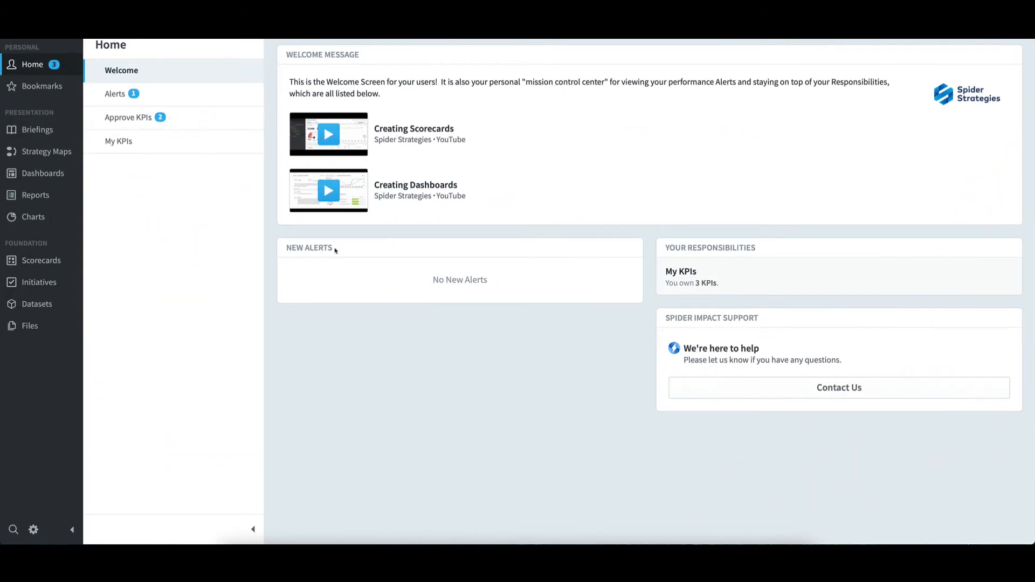
# Refresh the KPI owner's home page and open the list of KPI values to approve
pyautogui.click(34, 65)
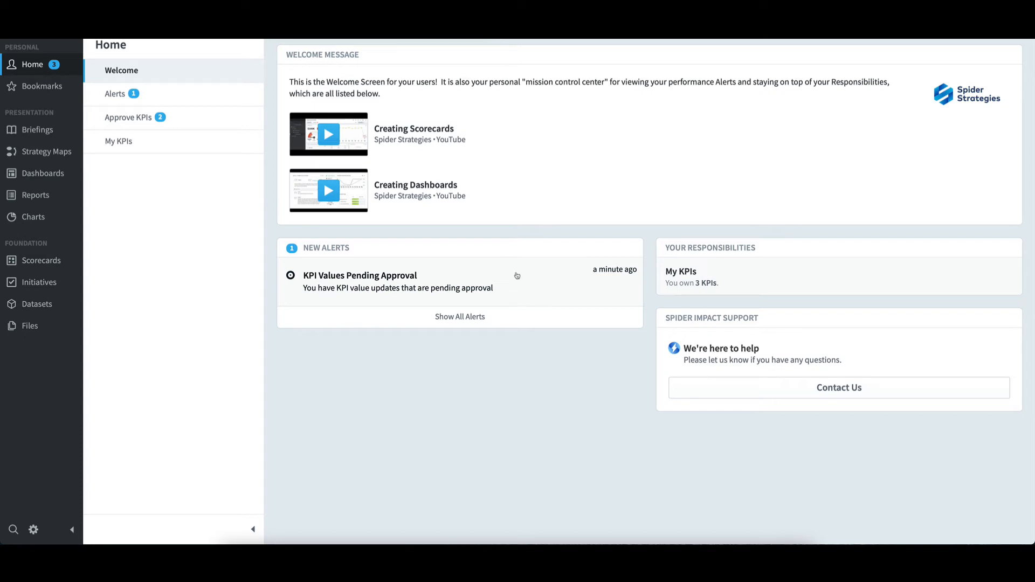
pyautogui.click(134, 119)
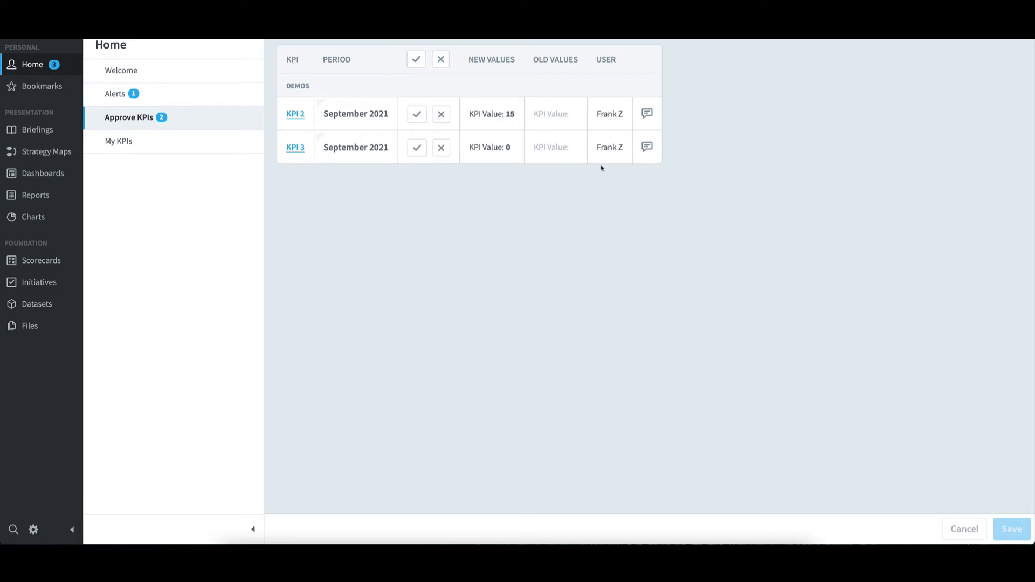
# Try marking all new KPI values as approved and all as rejected, clearing the marks each time
pyautogui.click(414, 62)
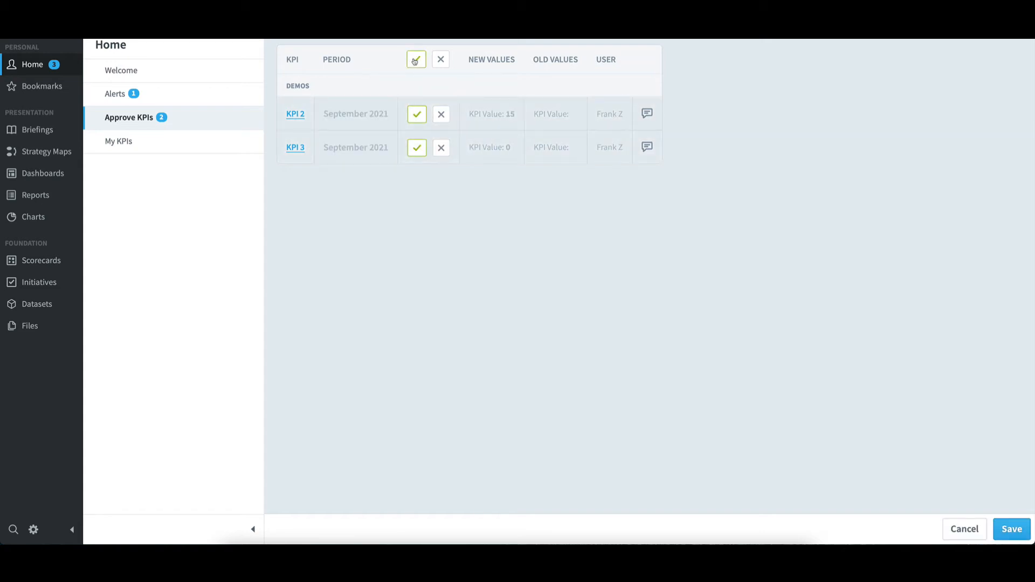
pyautogui.click(415, 62)
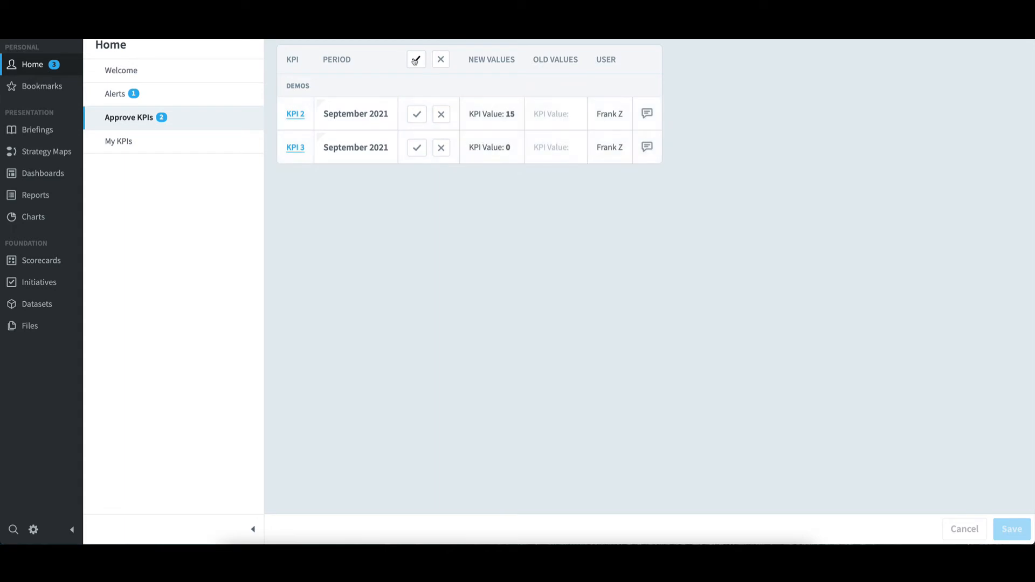
pyautogui.click(442, 60)
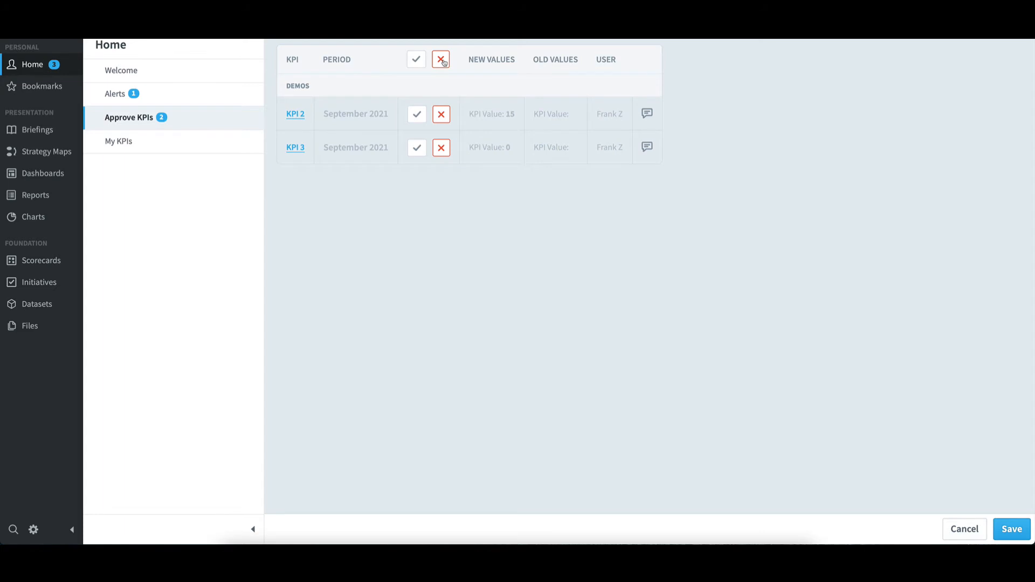
pyautogui.click(442, 60)
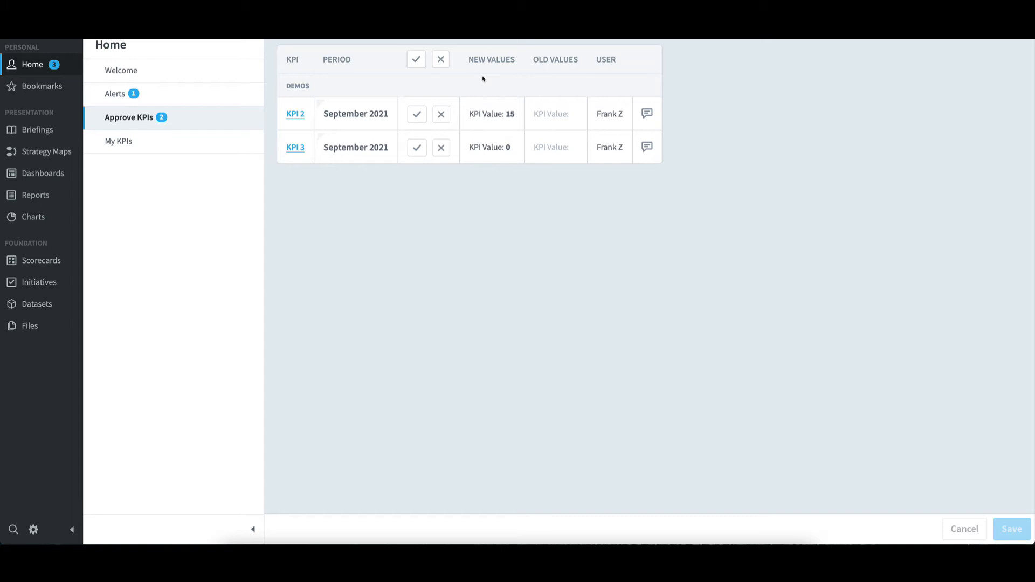
# Approve the new September 2021 value for KPI 2, reject the one for KPI 3, and save the decisions
pyautogui.click(421, 116)
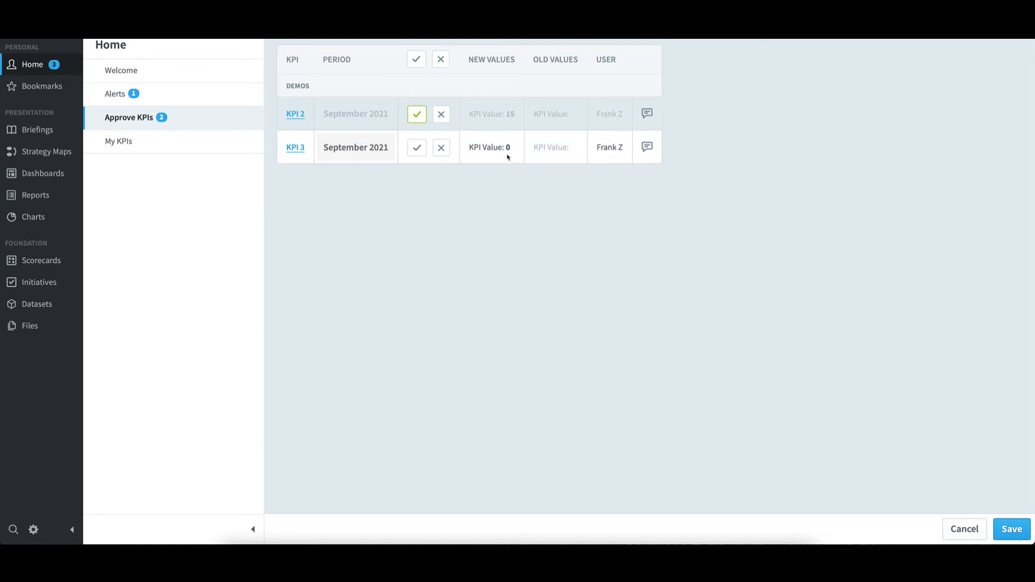
pyautogui.click(443, 151)
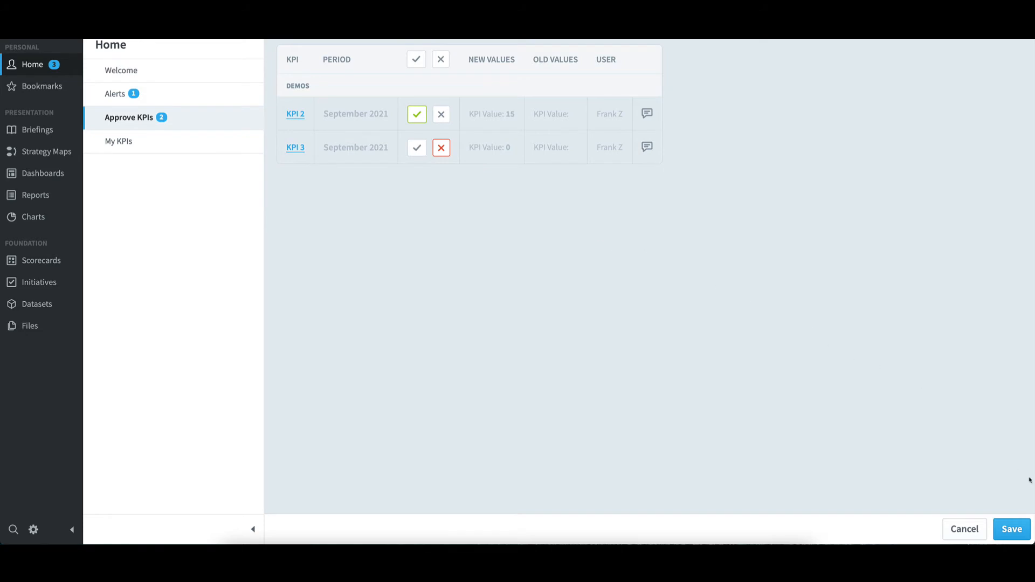
pyautogui.click(1017, 531)
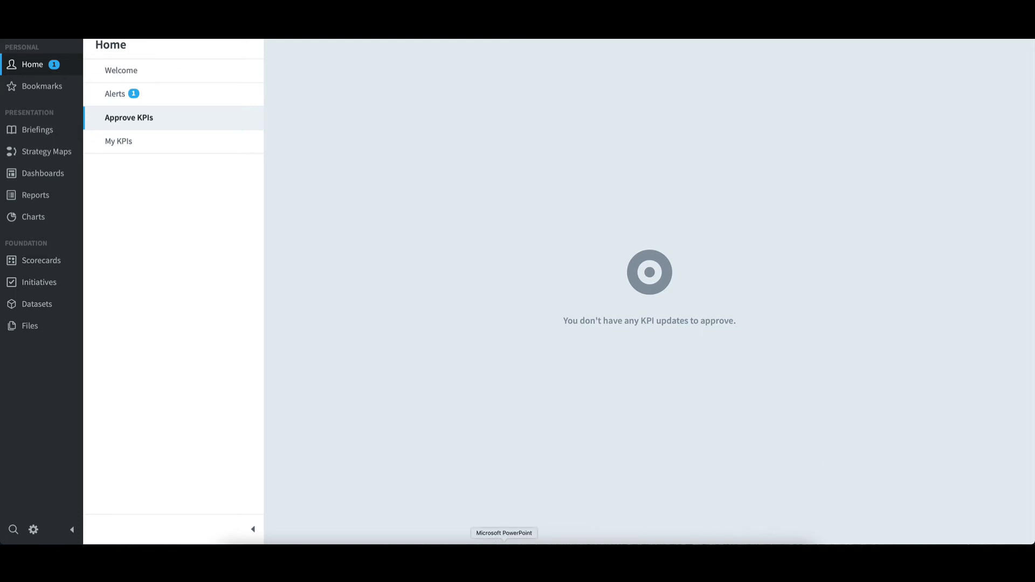
# Switch to the KPI Value Approval presentation in PowerPoint and view the "Email to Updater" slide as a slide show
pyautogui.click(504, 542)
pyautogui.click(233, 176)
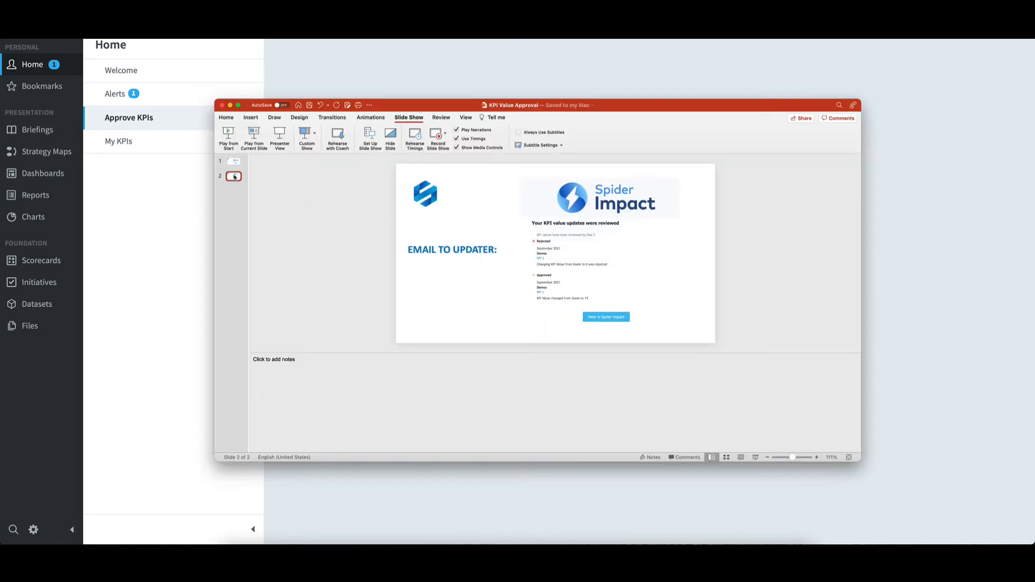
pyautogui.click(254, 135)
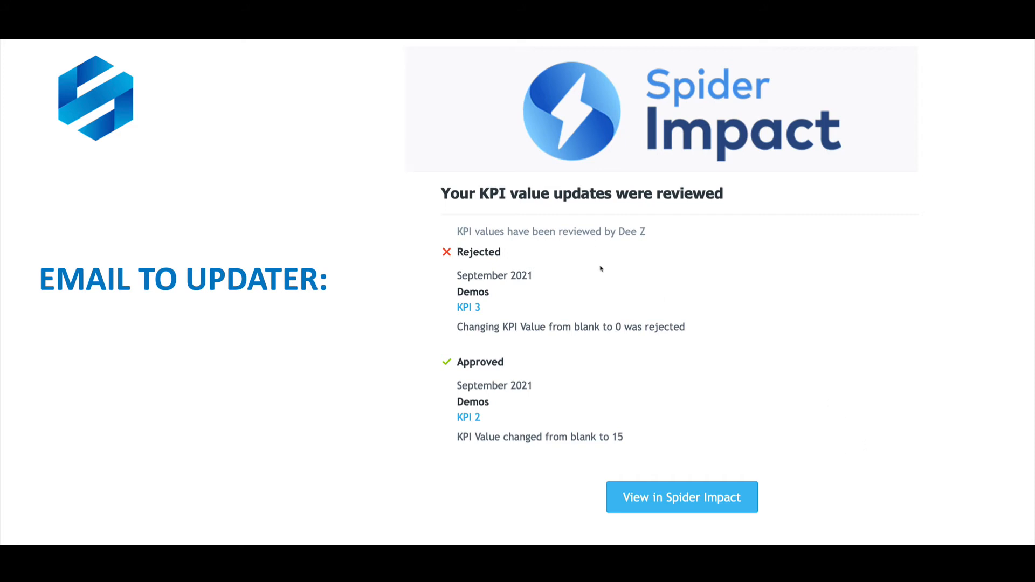
pyautogui.press('Escape')
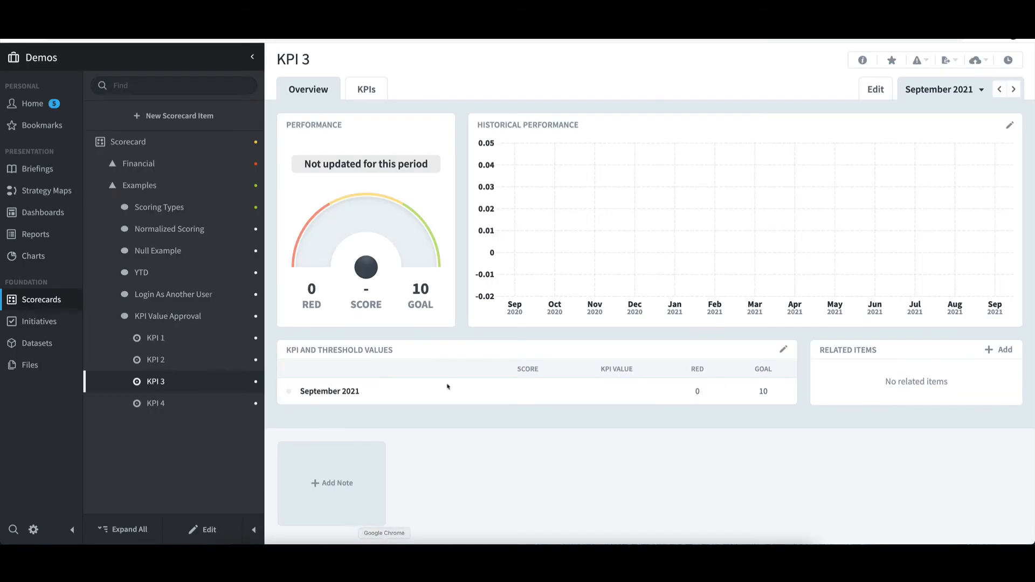
# On the updater's home page, expand the alert about reviewed KPI values and open the rejected KPI 3 update from it
pyautogui.click(31, 103)
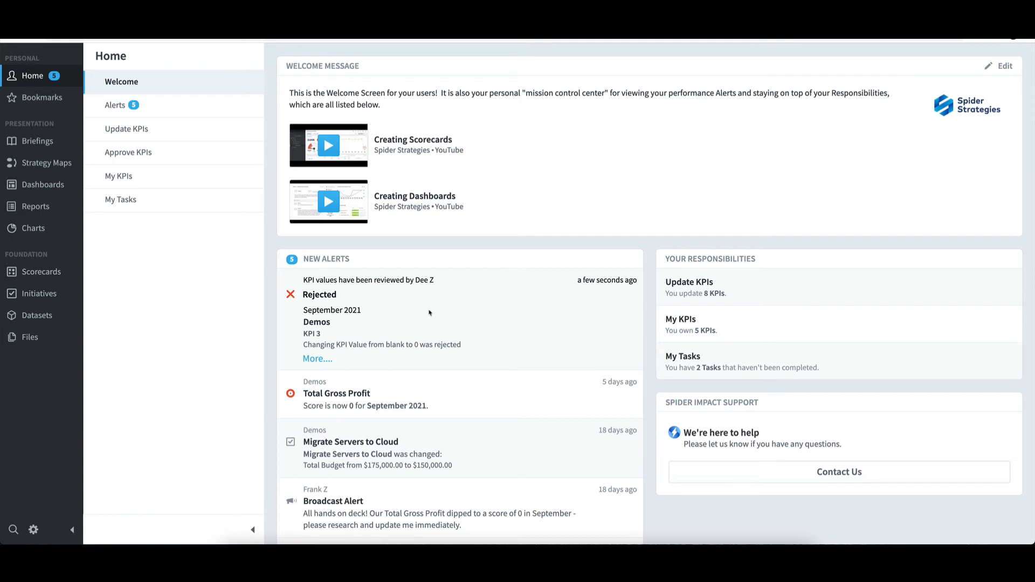
pyautogui.click(323, 360)
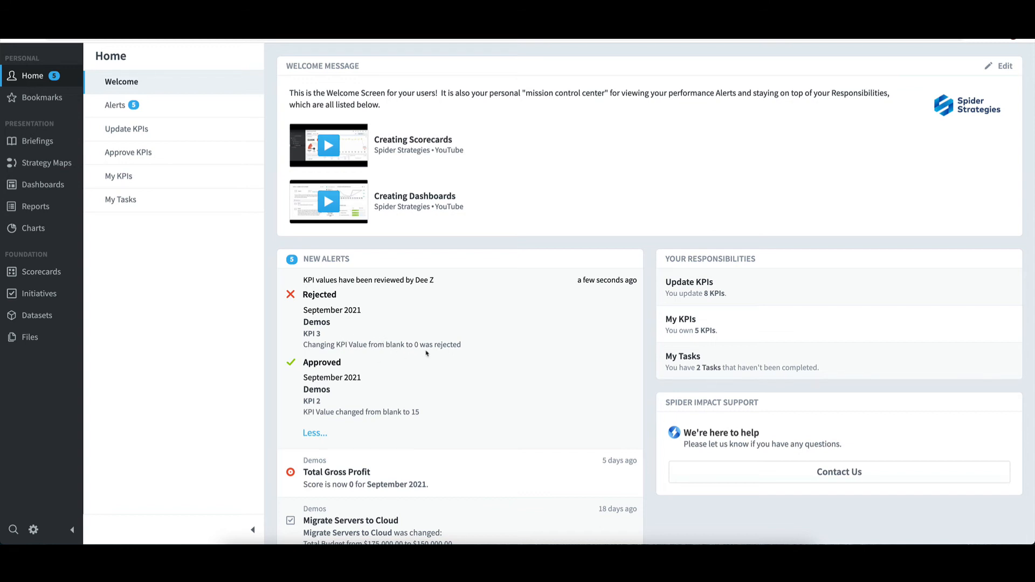
pyautogui.click(314, 334)
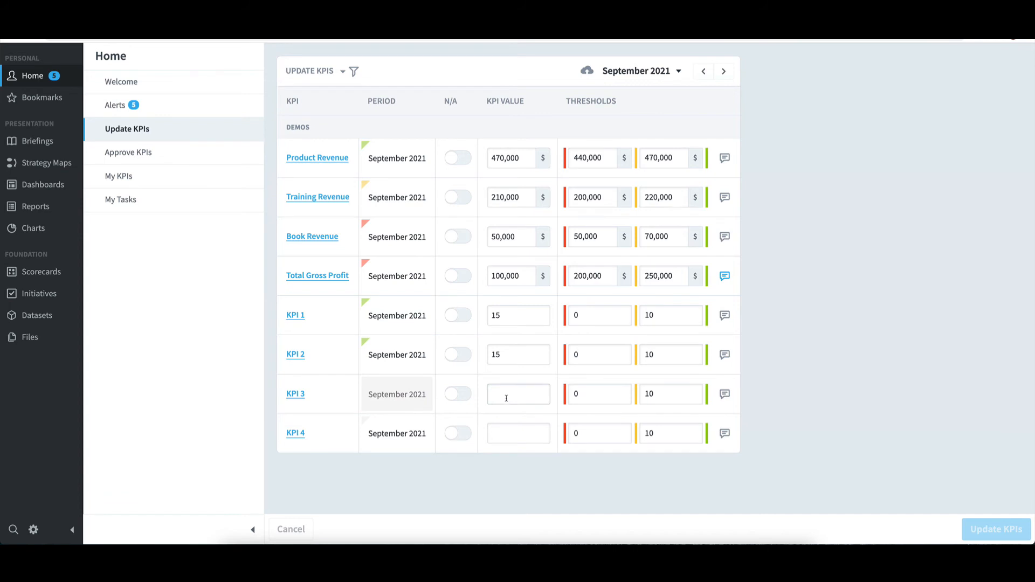
# Set the September 2021 value of KPI 3 to 10 and submit the KPI update
pyautogui.click(506, 397)
pyautogui.write('10')
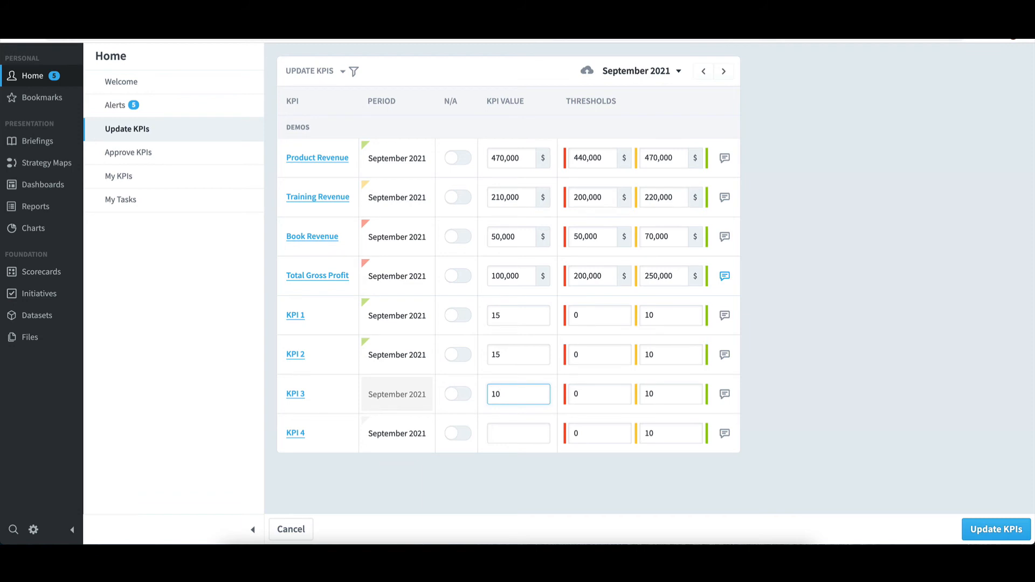
pyautogui.click(976, 530)
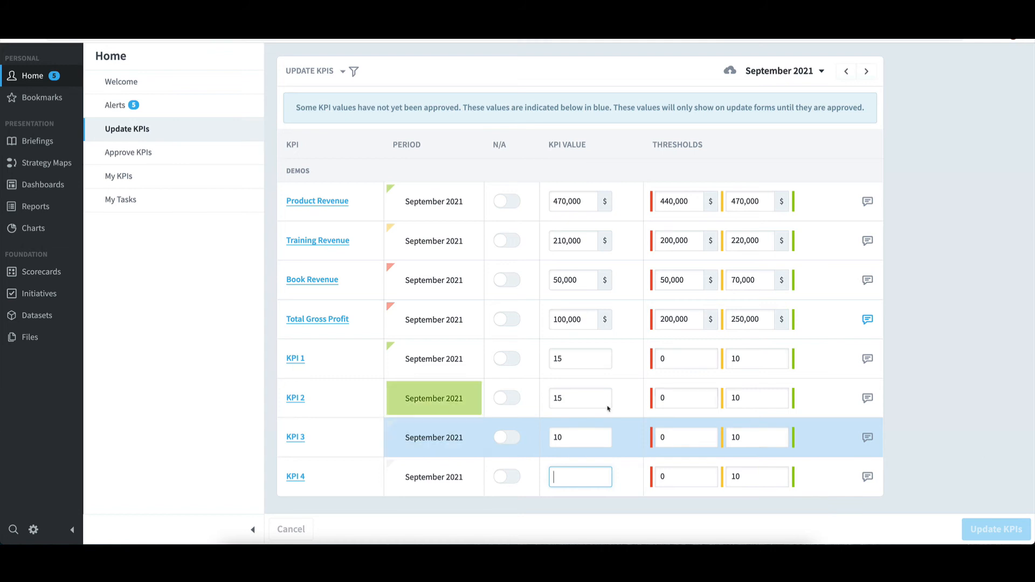
# Open KPI 2 and review its history of September 2021 values and notes
pyautogui.click(295, 397)
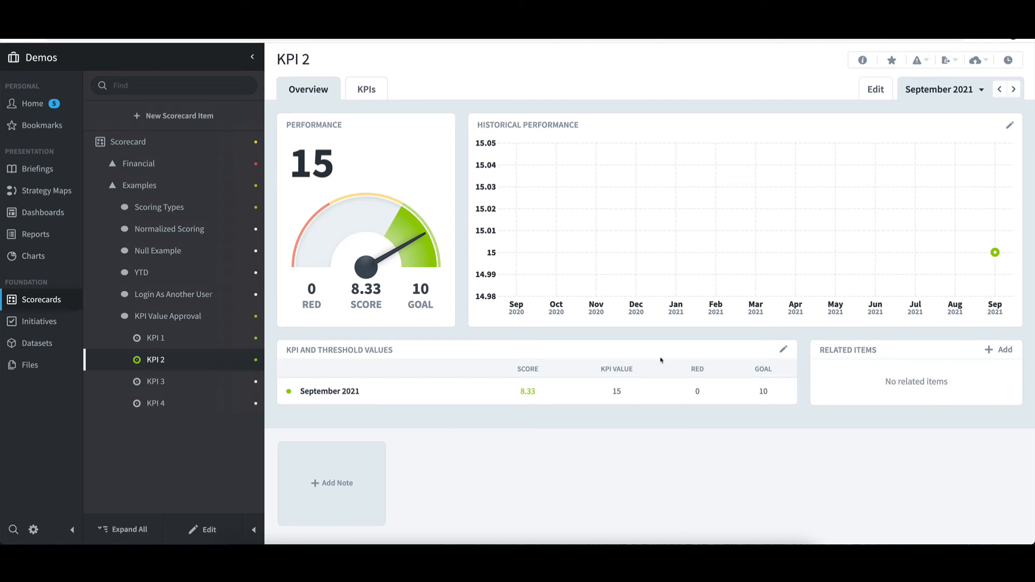
pyautogui.click(1008, 60)
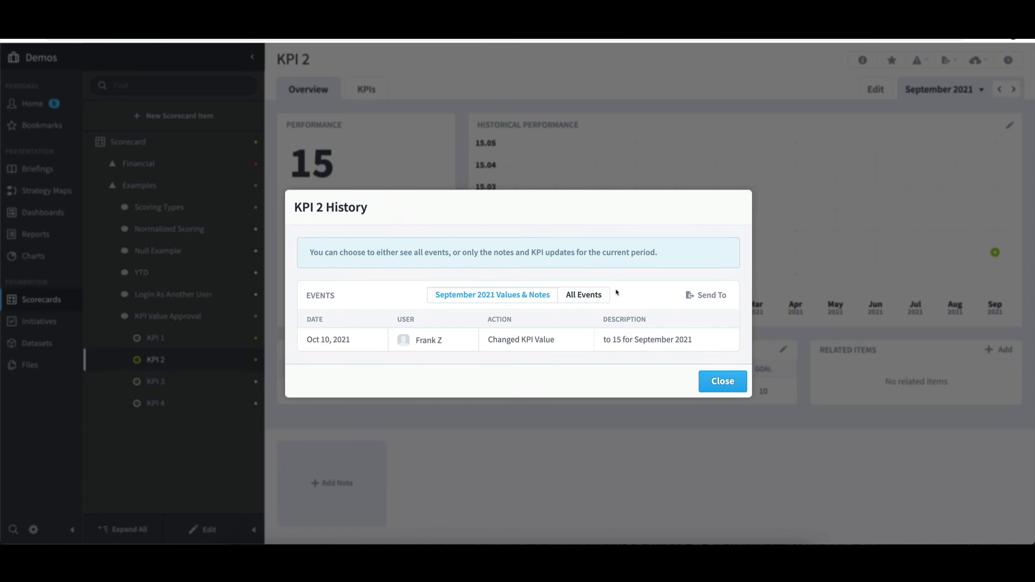
pyautogui.click(722, 381)
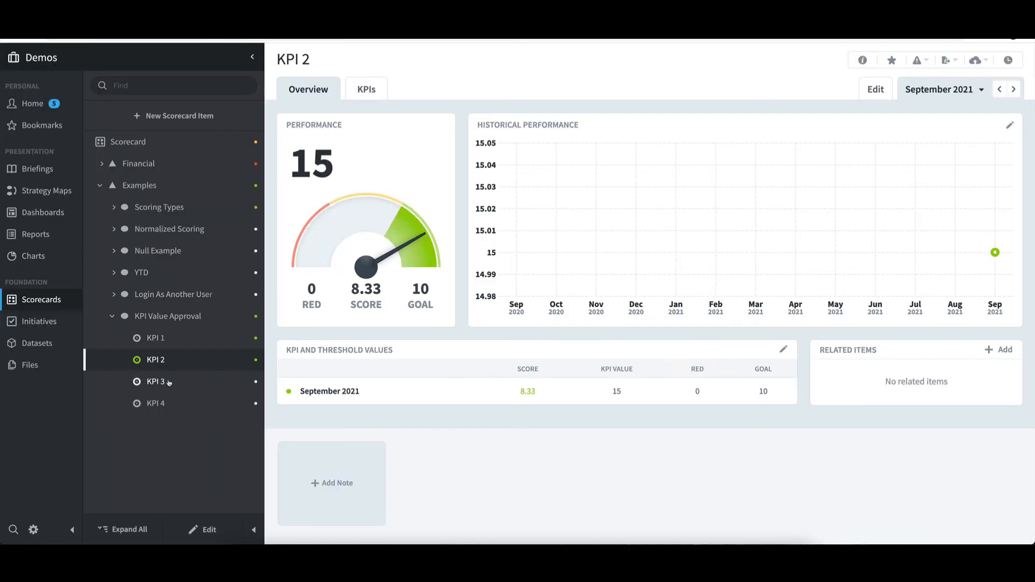
# Open KPI 3 and check its history for September 2021 values and notes
pyautogui.click(169, 382)
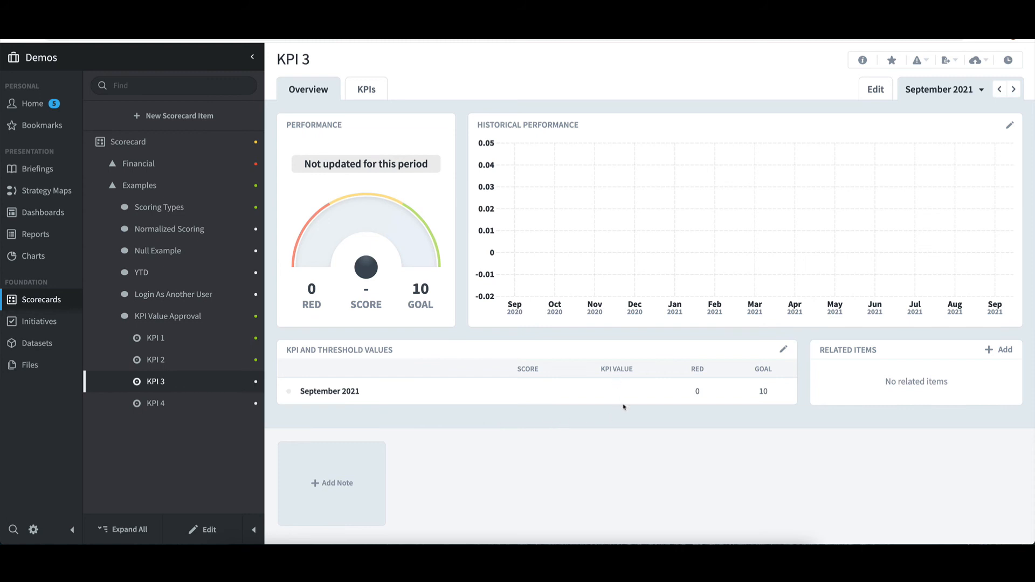
pyautogui.click(1007, 60)
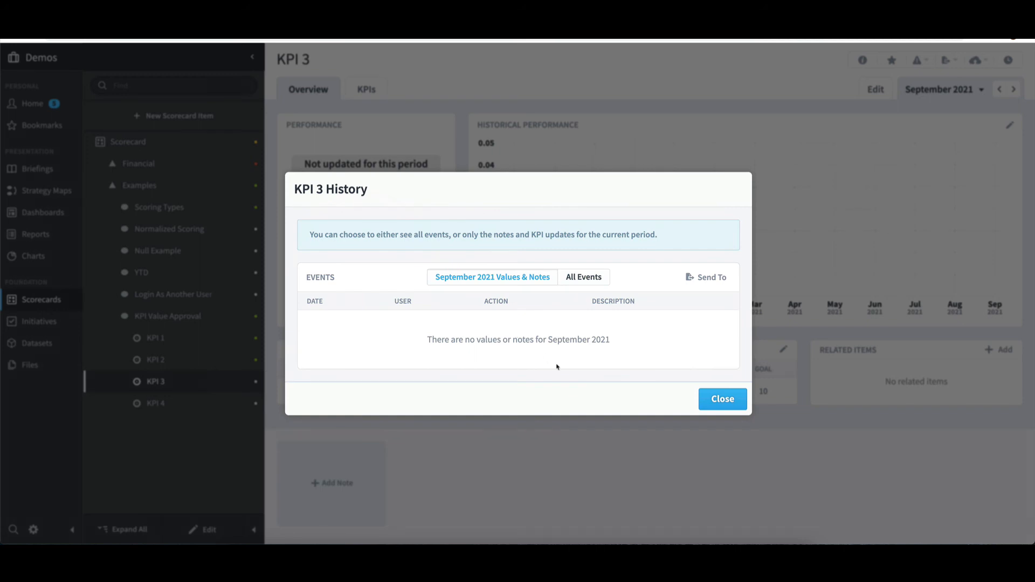
pyautogui.click(726, 403)
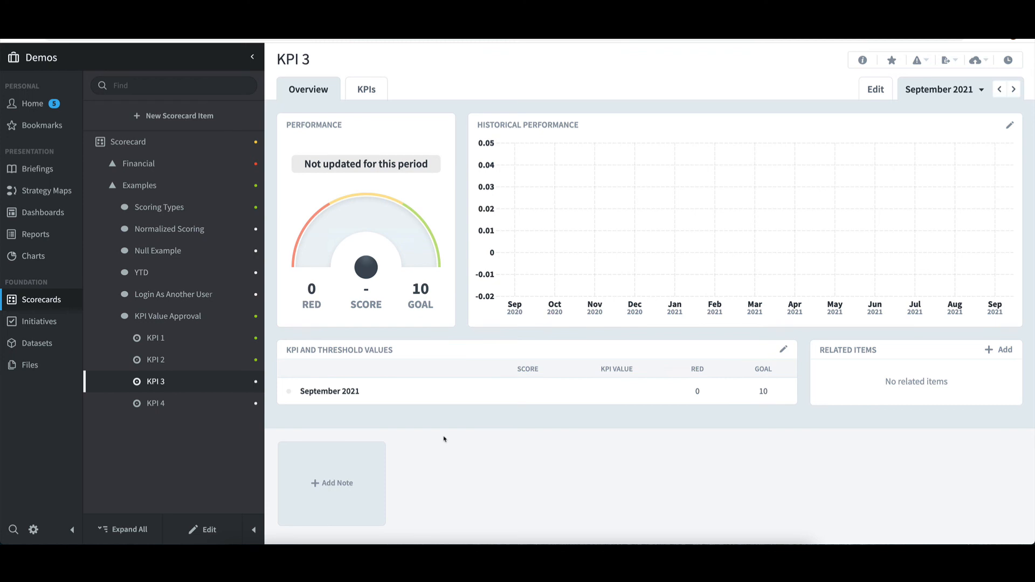
# Open KPI 4 and inspect its owners and updaters in its edit settings, making no changes
pyautogui.click(171, 409)
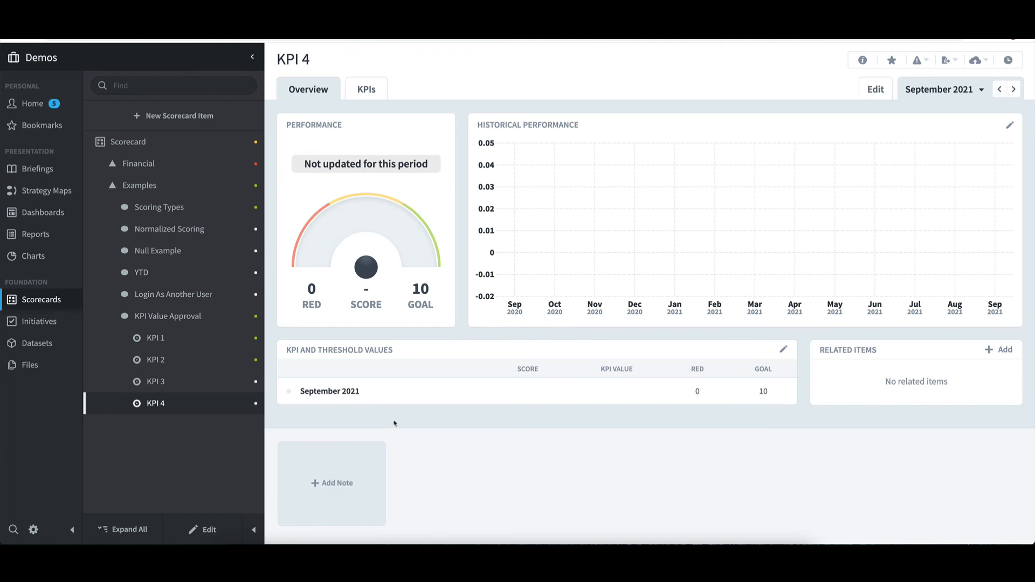
pyautogui.click(205, 529)
pyautogui.scroll(-5, 401, 433)
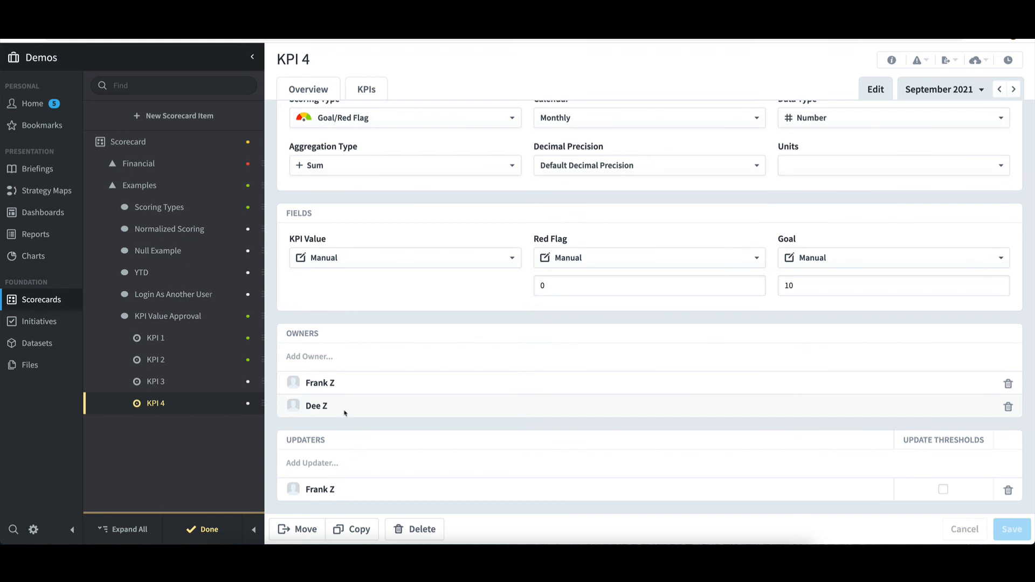
pyautogui.click(211, 533)
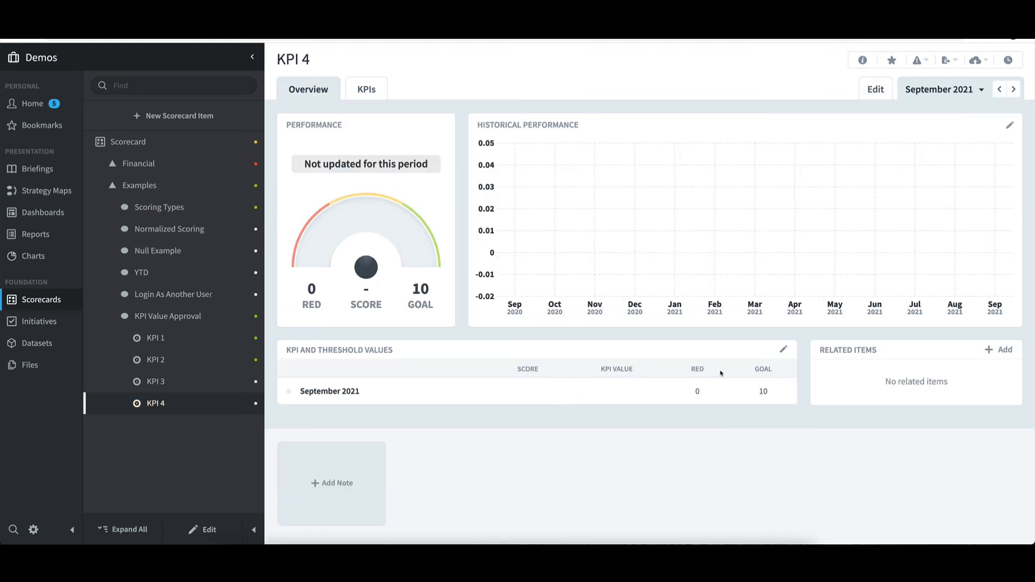
# Save a September 2021 KPI value of 10 for KPI 4
pyautogui.click(783, 349)
pyautogui.write('10')
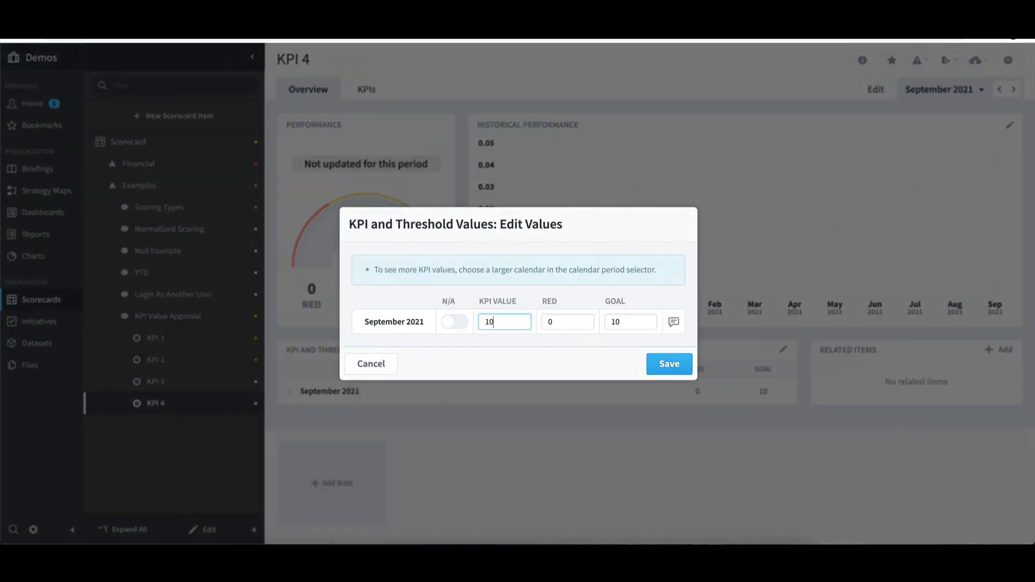
pyautogui.click(676, 365)
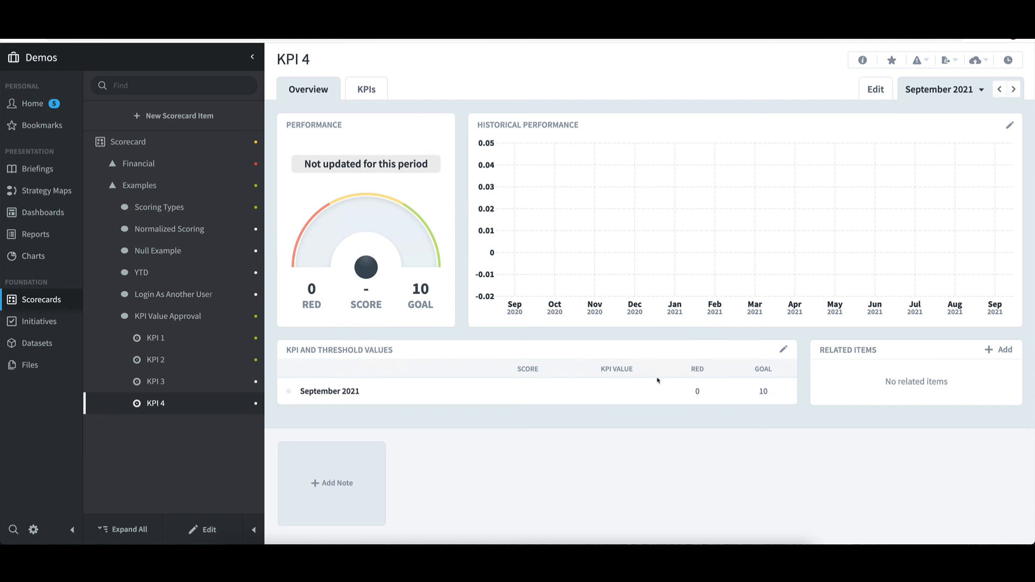
# Remove the second listed owner from KPI 4 and save the KPI's settings
pyautogui.click(210, 529)
pyautogui.scroll(-4, 341, 464)
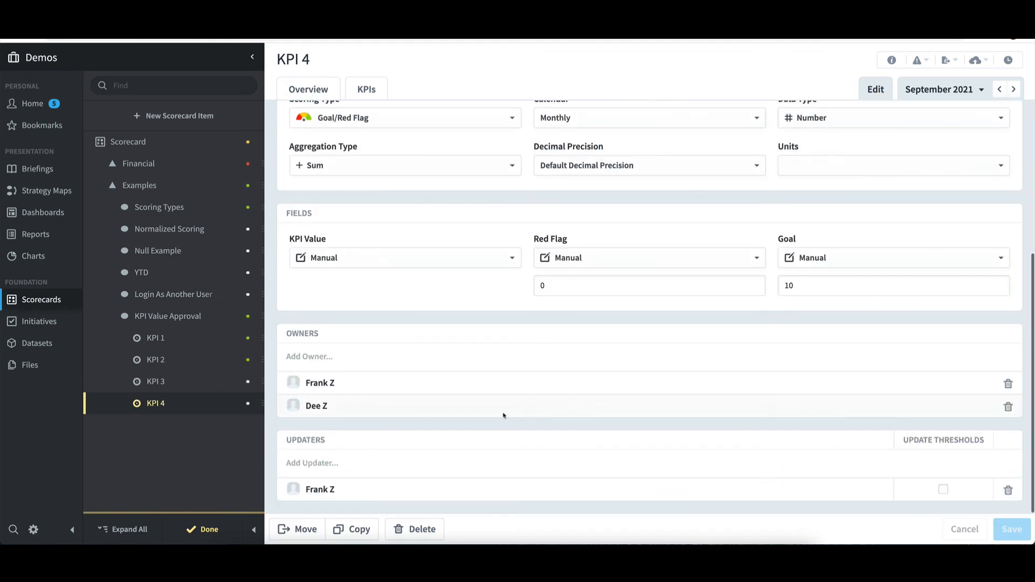
pyautogui.click(1007, 406)
pyautogui.click(1007, 384)
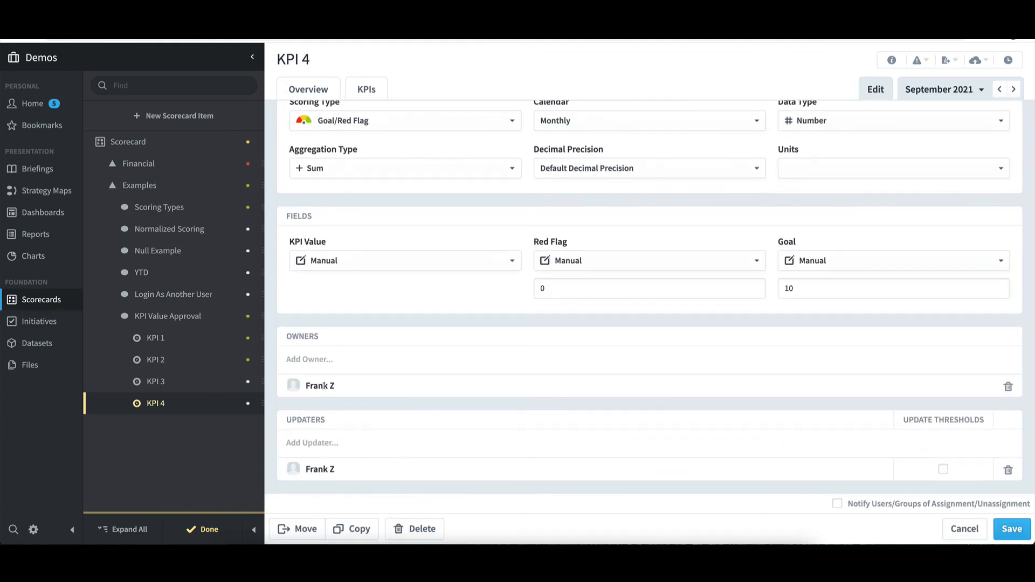
pyautogui.click(1012, 529)
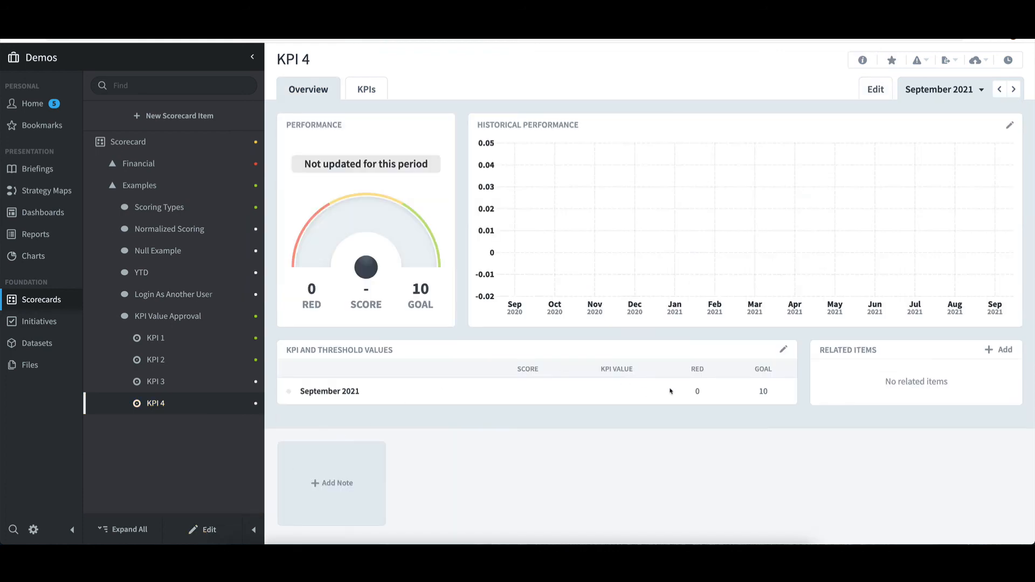
# Set KPI 4's September 2021 KPI value to 25 and save it
pyautogui.click(783, 350)
pyautogui.doubleClick(494, 328)
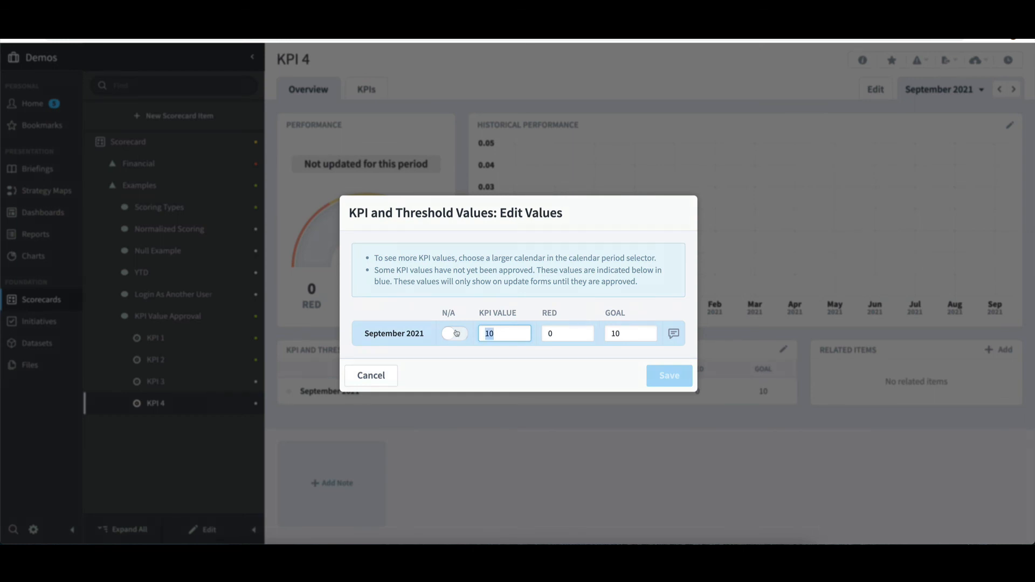
pyautogui.write('25')
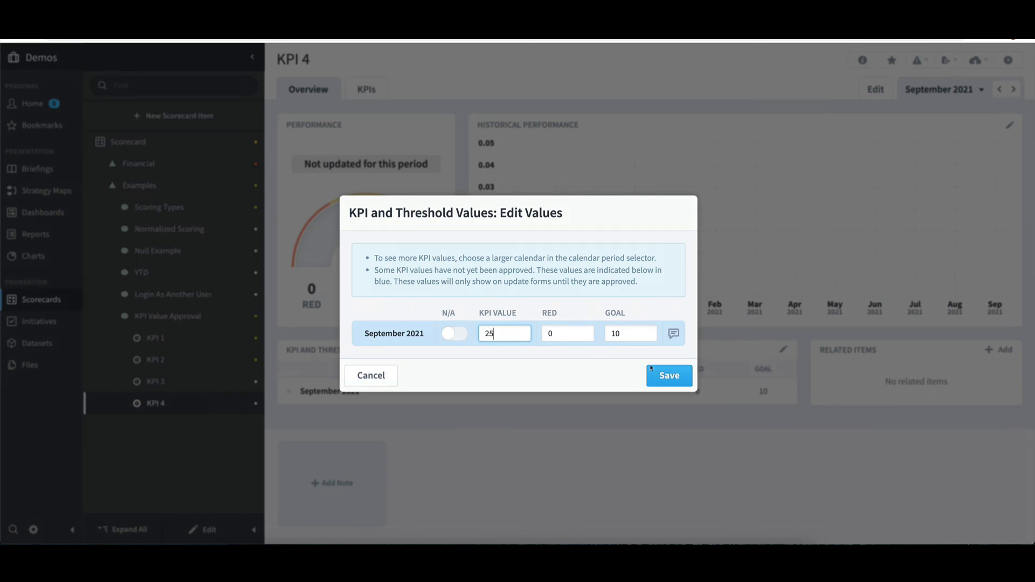
pyautogui.click(676, 376)
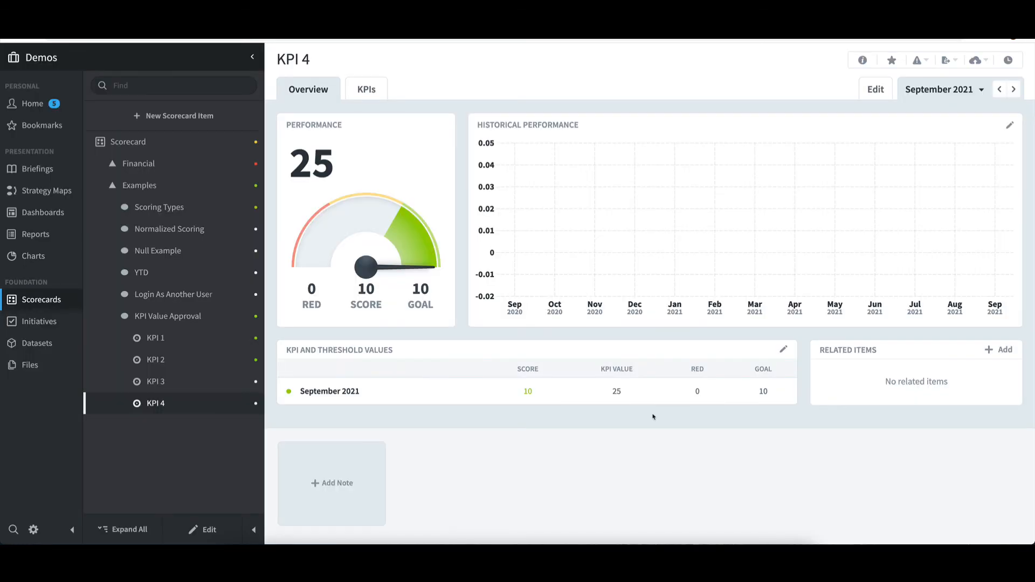